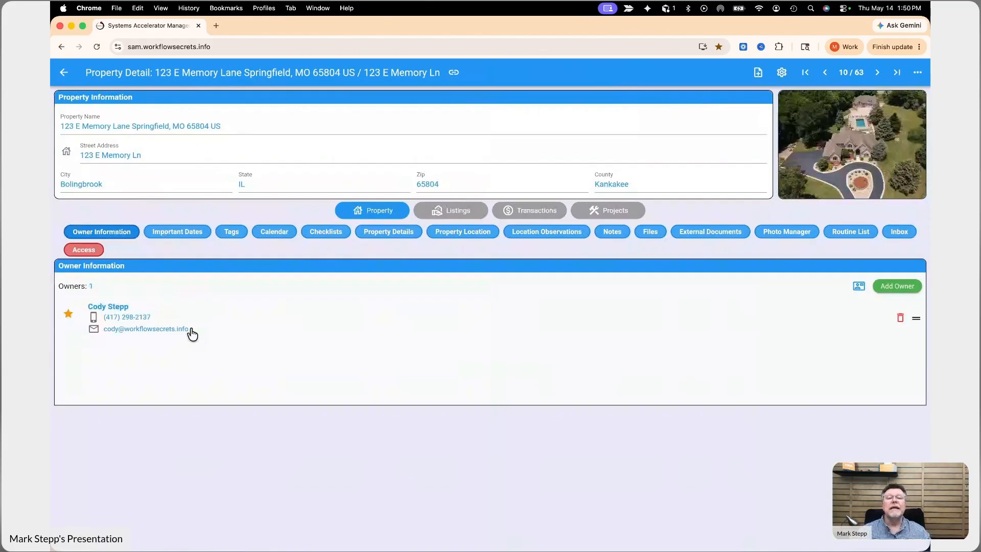
Open the listing's estimated proceeds and review the Listing Price option's loan information and closing costs, including in the expanded view.
left_click(469, 214)
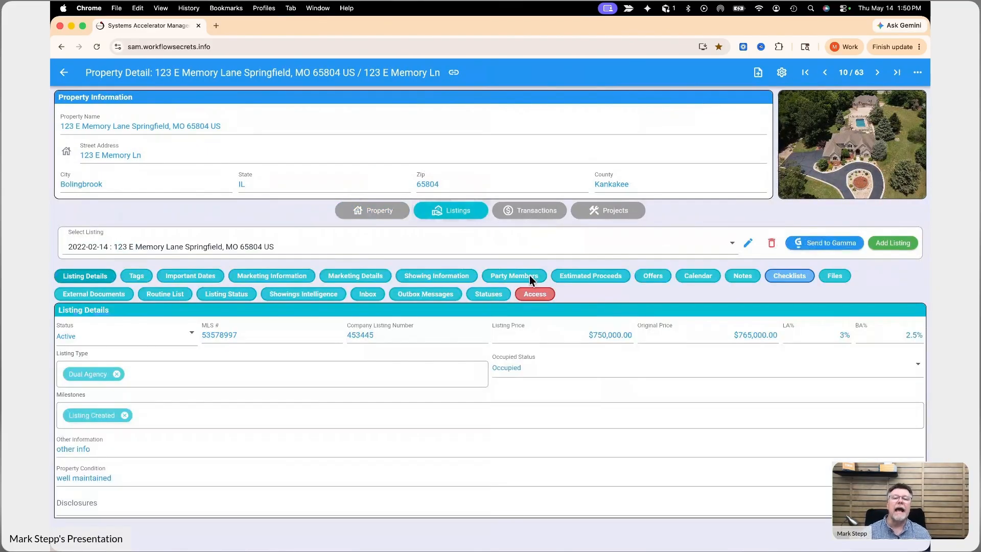
left_click(601, 279)
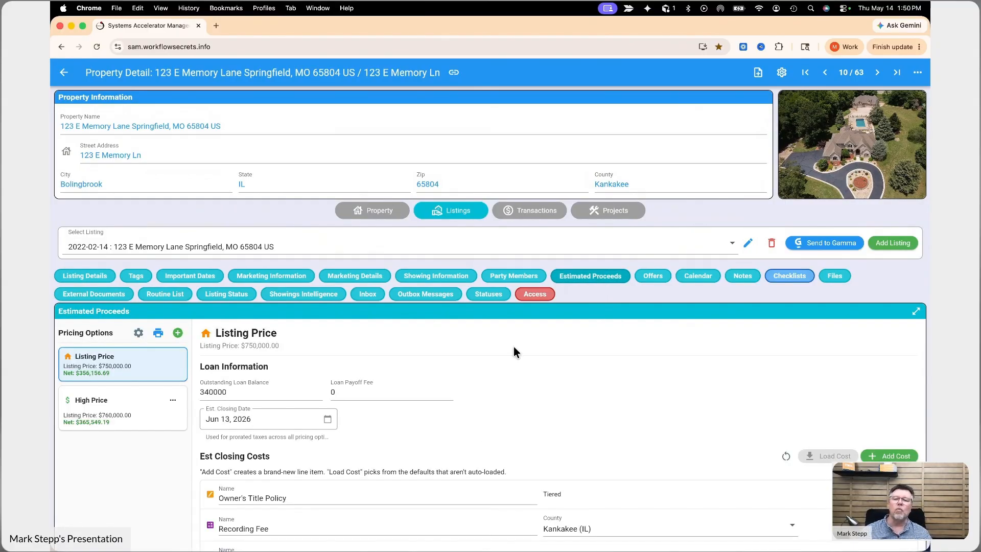
scroll(506, 365, "down", 2)
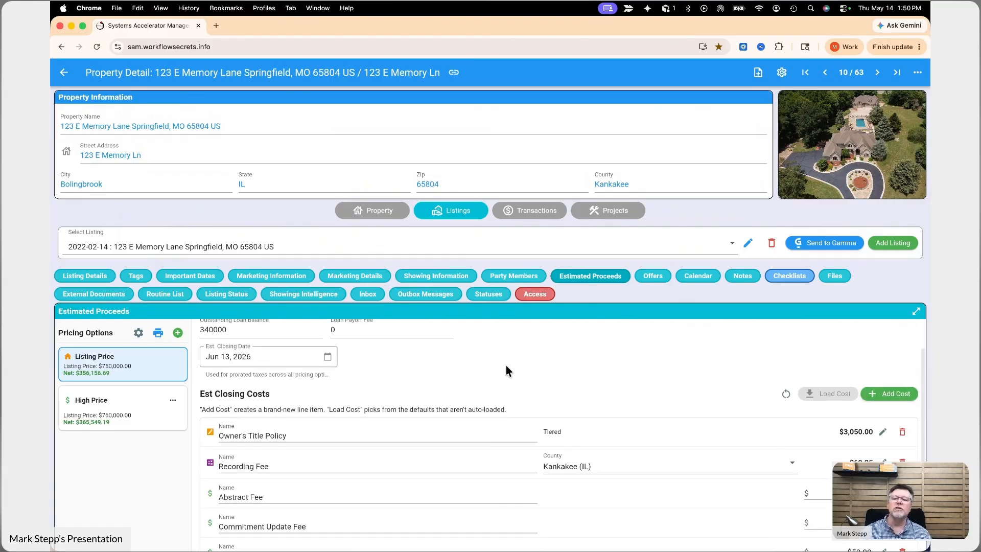
scroll(506, 365, "up", 2)
scroll(165, 478, "down", 1)
scroll(140, 468, "down", 3)
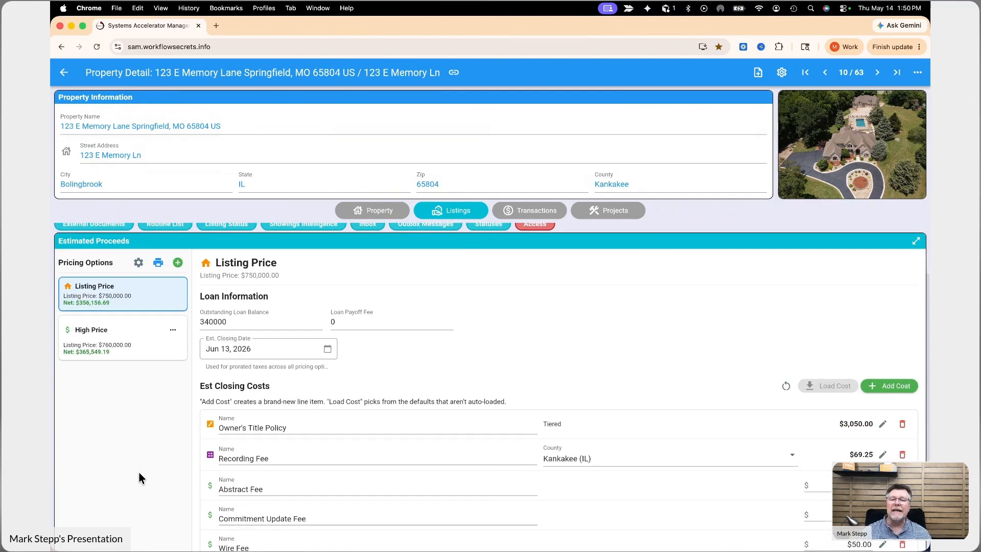
scroll(139, 467, "up", 3)
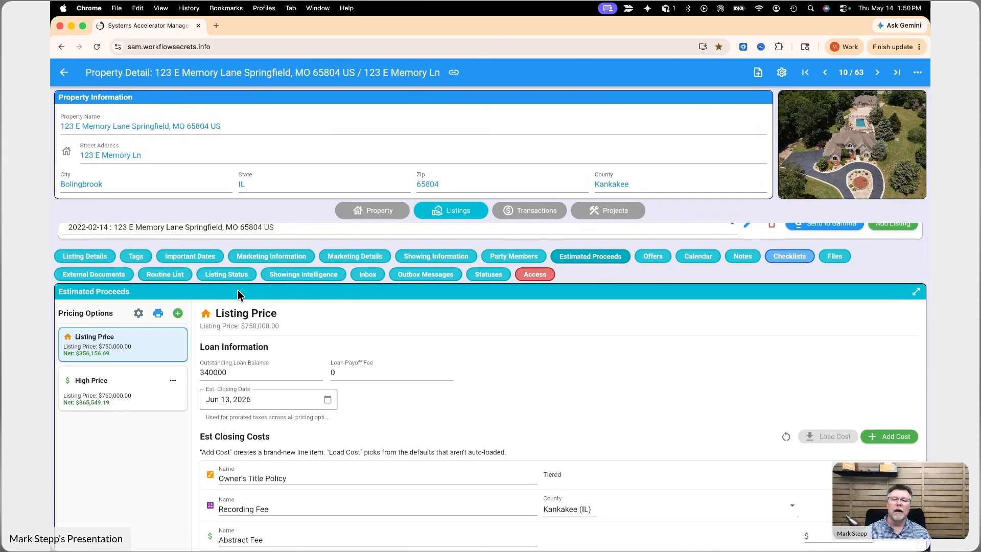
left_click(917, 295)
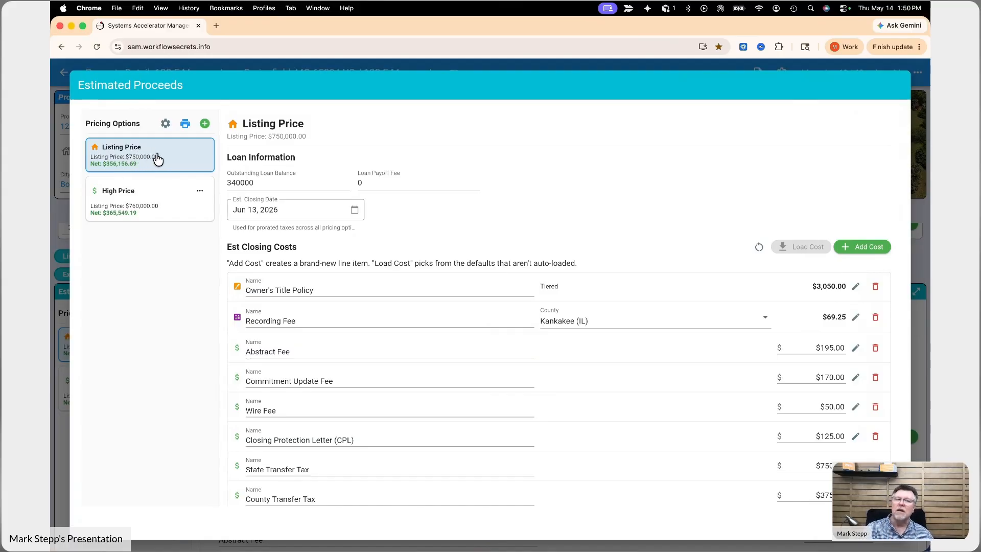
left_click(884, 533)
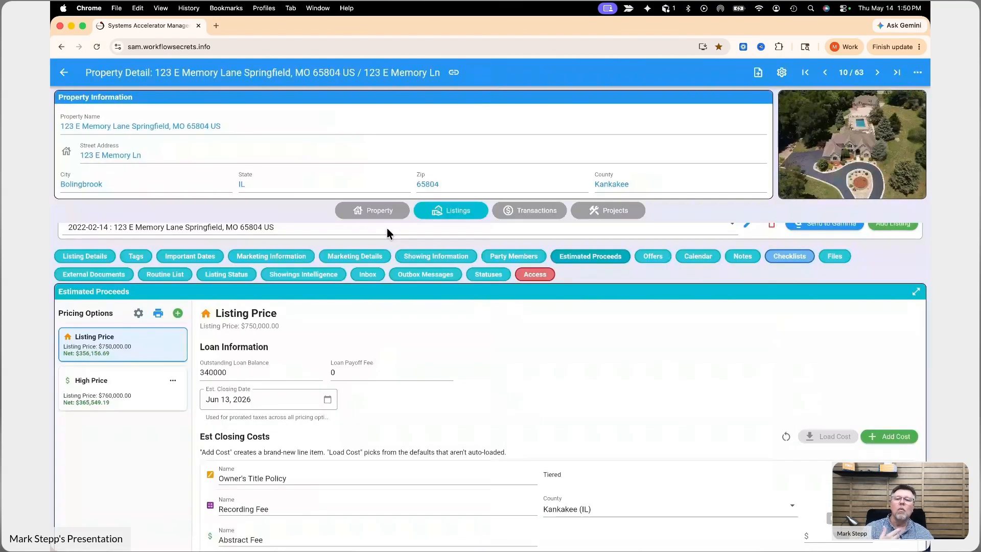
Check the listing price and the listing and buyer's agent commission percentages in the listing details.
left_click(88, 255)
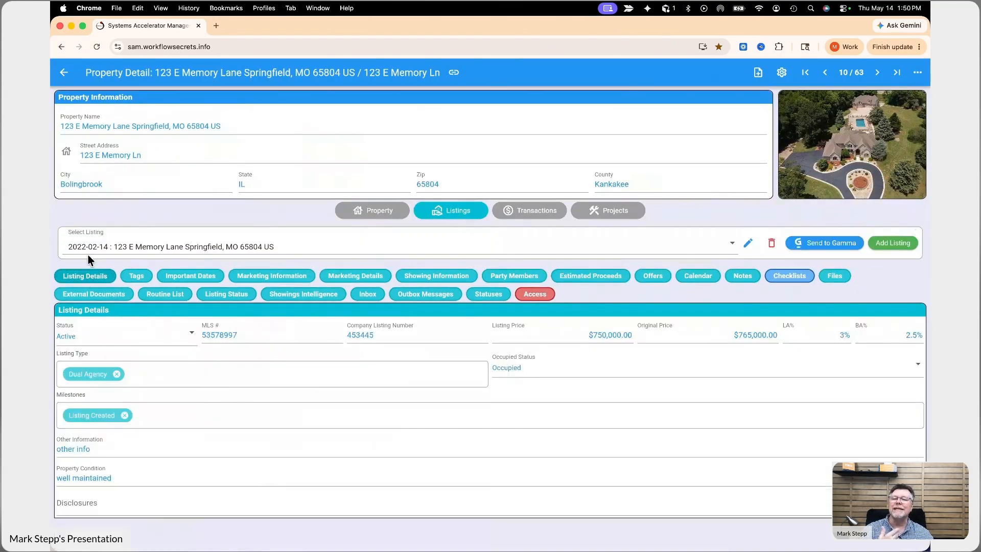
left_click(607, 337)
double_click(607, 337)
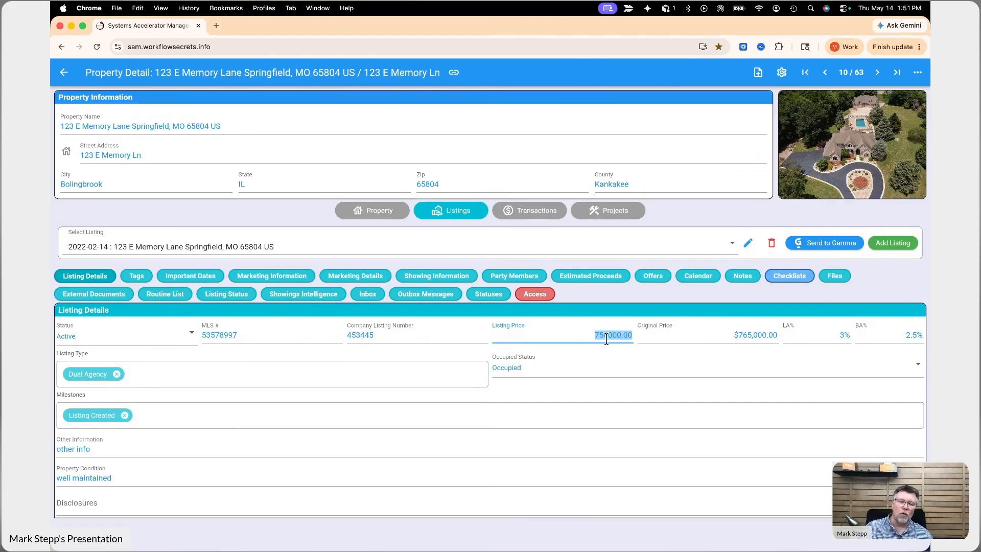
left_click(847, 339)
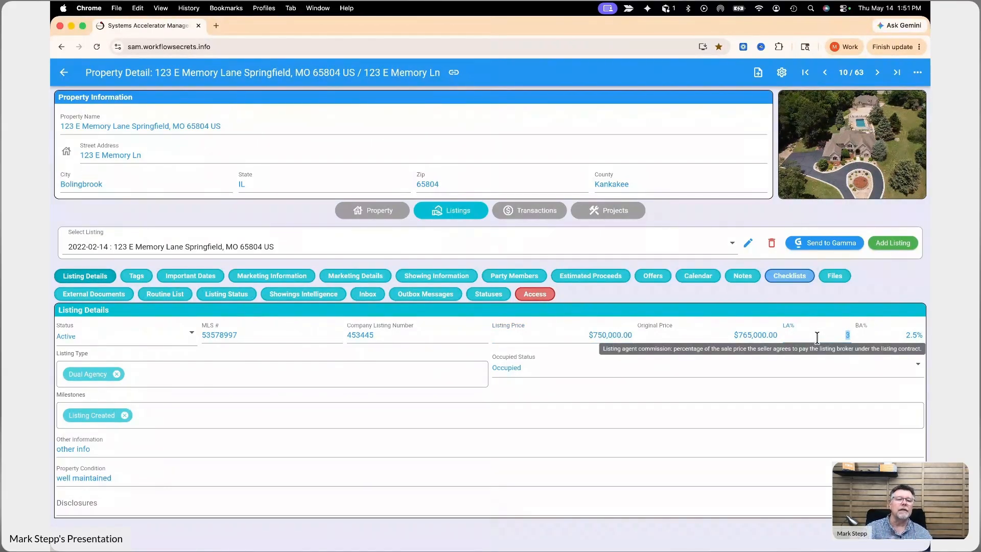
left_click(870, 332)
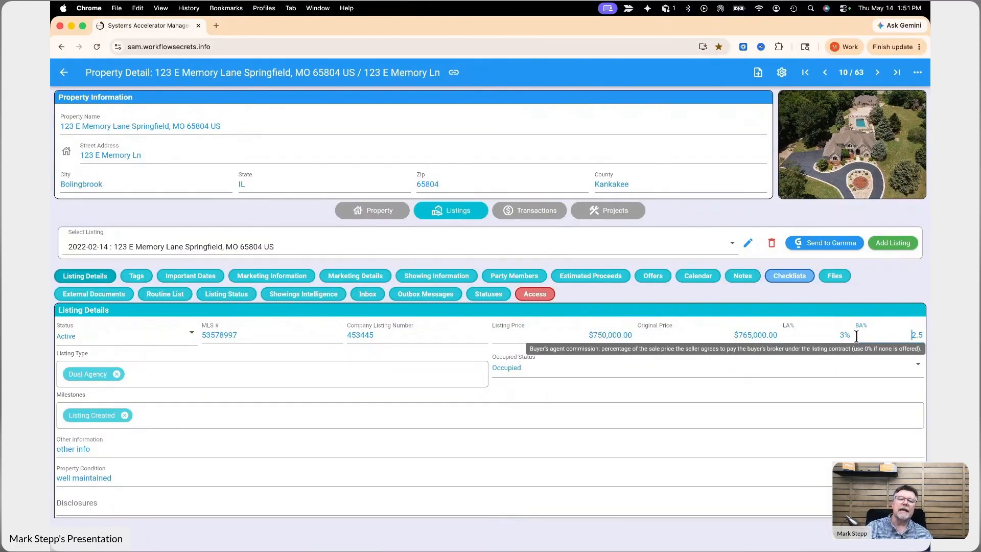
Delete the High Price pricing option in the expanded view of the listing's estimated proceeds.
left_click(600, 281)
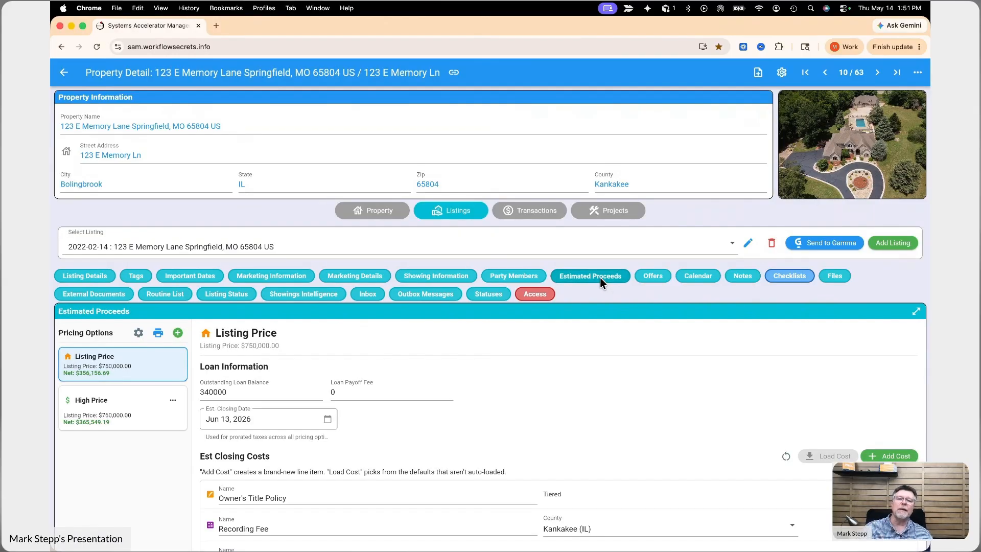
left_click(916, 310)
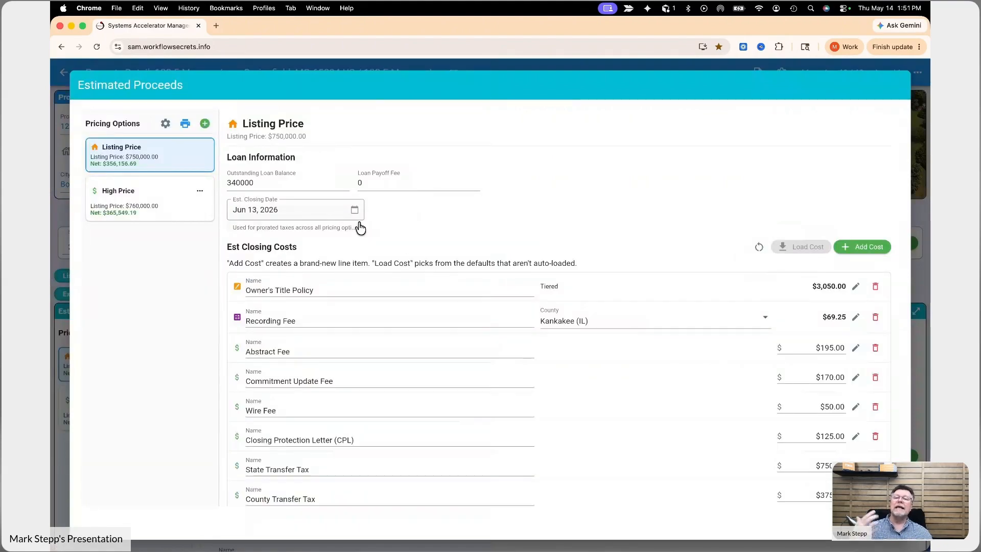
left_click(198, 192)
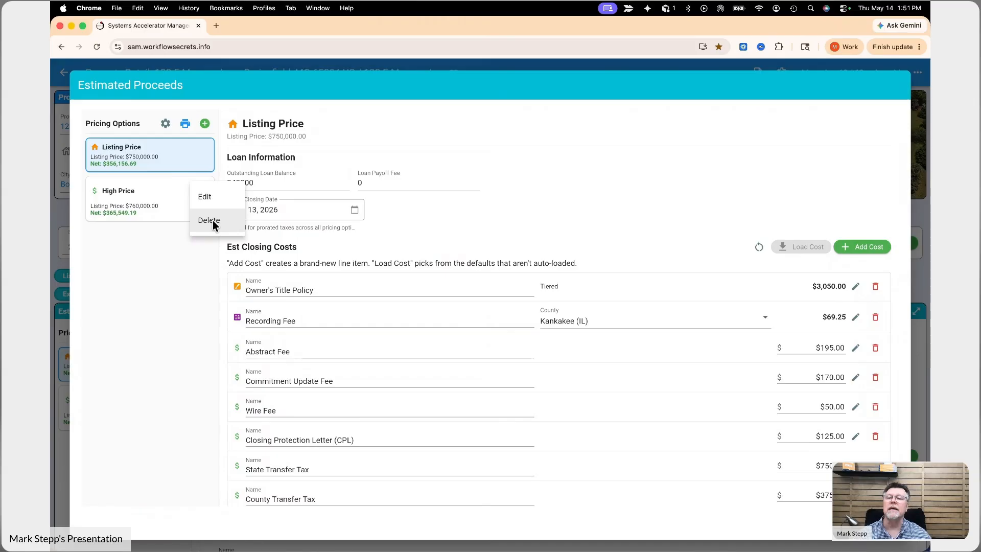
left_click(209, 221)
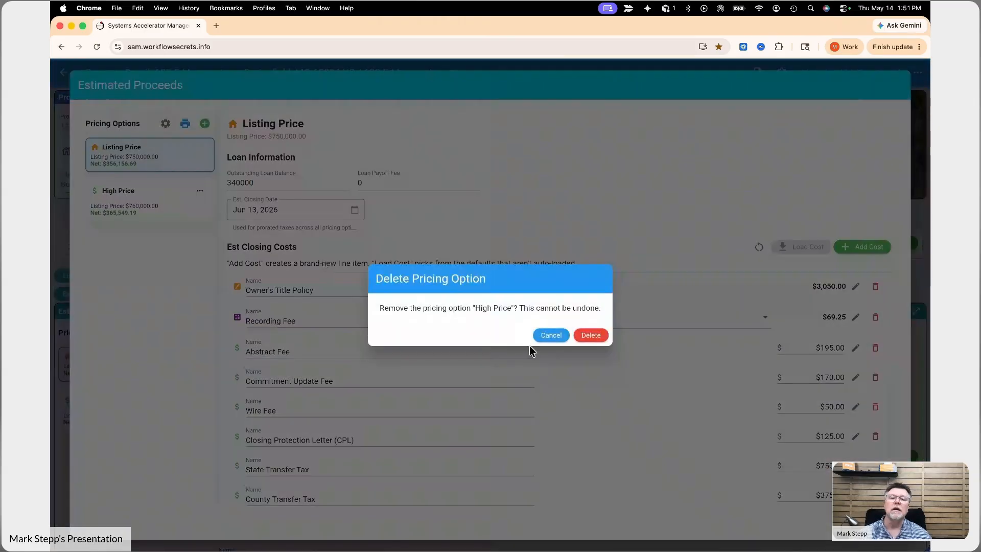
left_click(583, 338)
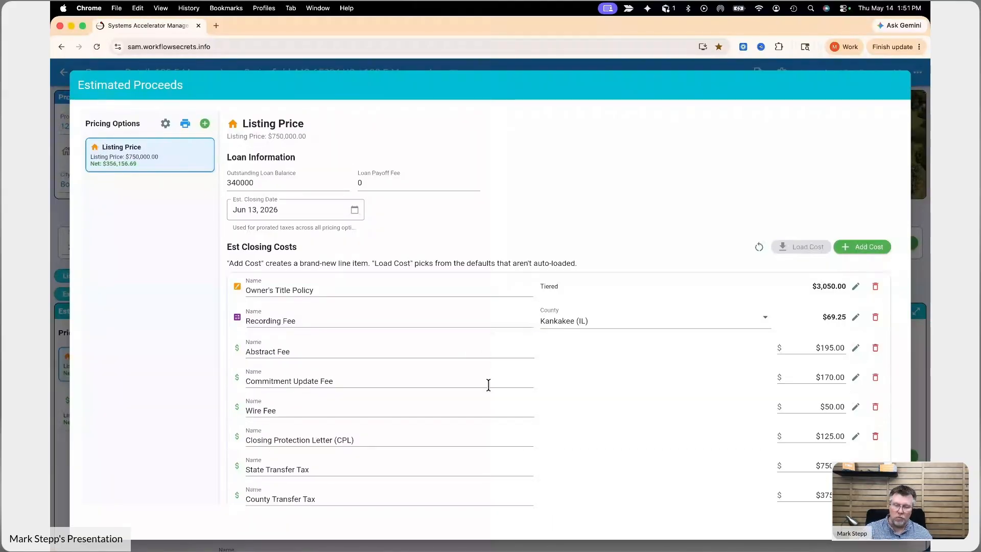
Open the estimated proceeds setup and review the full list of default closing costs.
left_click(166, 124)
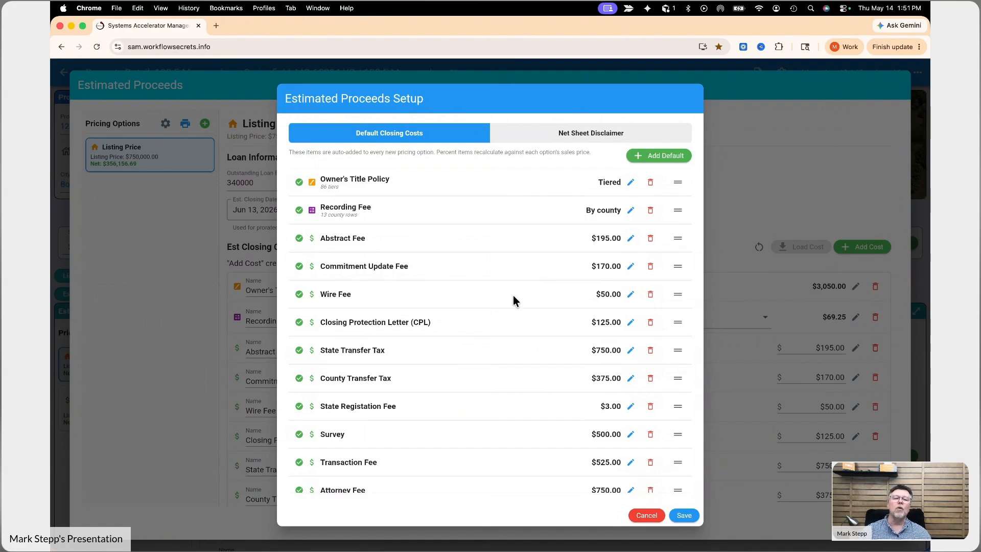
scroll(401, 319, "down", 3)
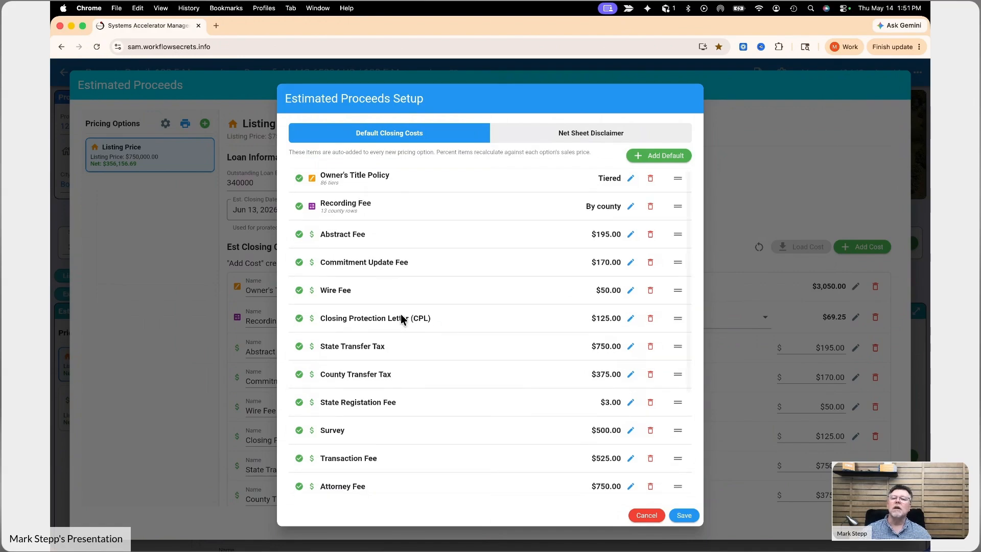
scroll(401, 319, "down", 3)
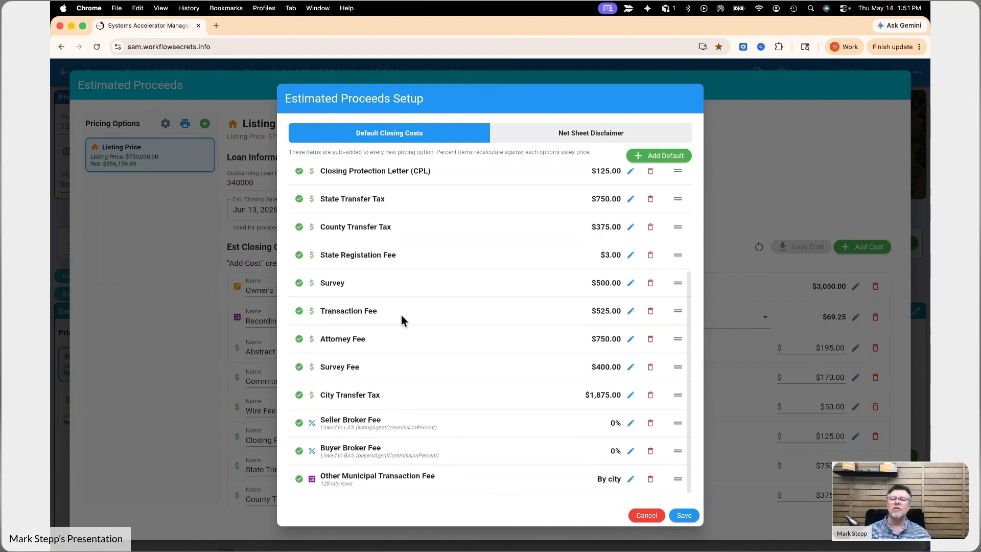
scroll(402, 314, "up", 5)
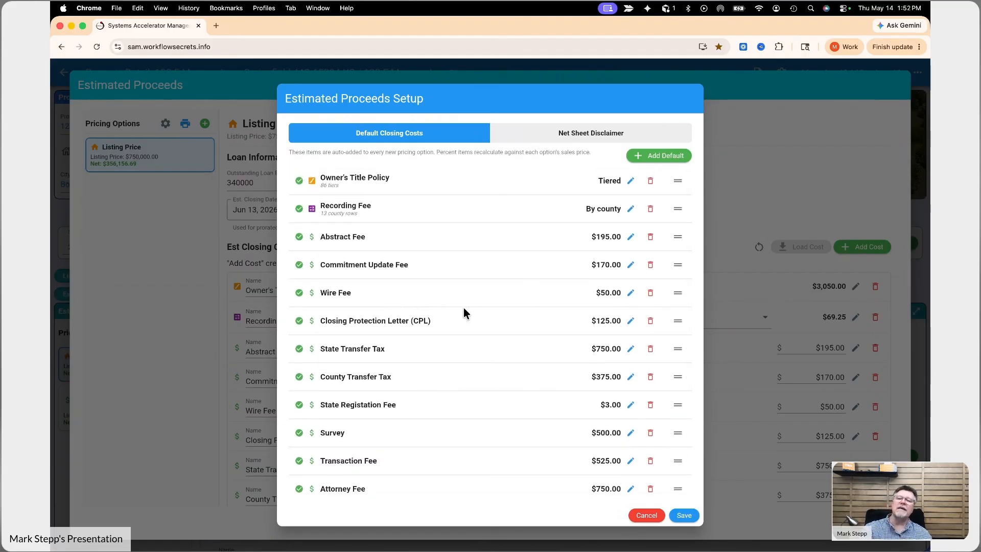
scroll(348, 262, "up", 1)
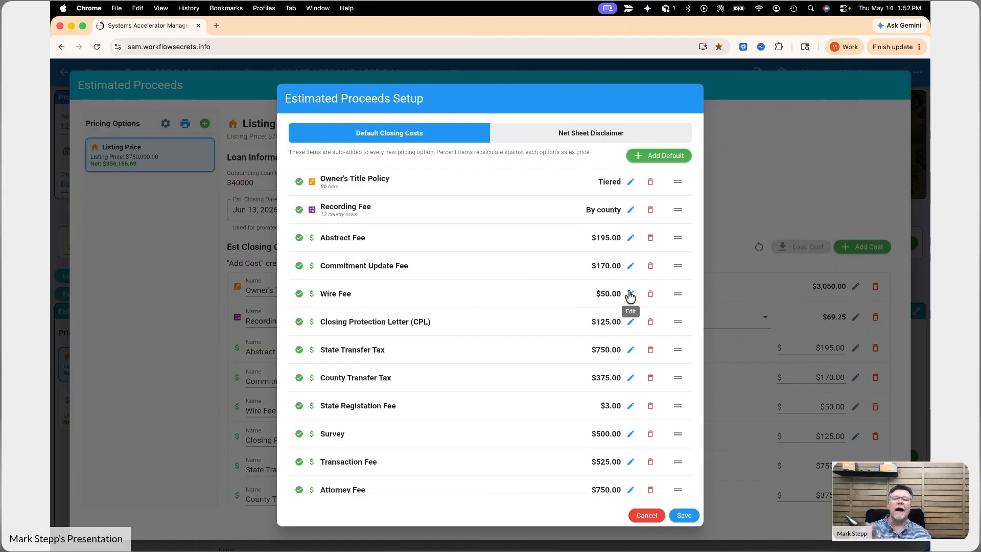
Open the Wire Fee default cost, check its type, amount and auto-add setting, and save it.
left_click(629, 293)
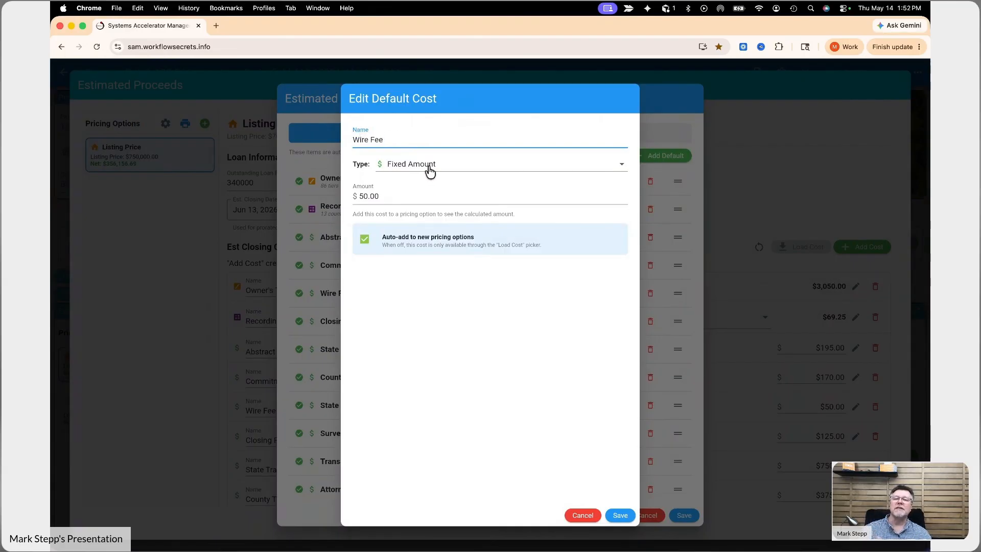
left_click_drag(379, 196, 343, 195)
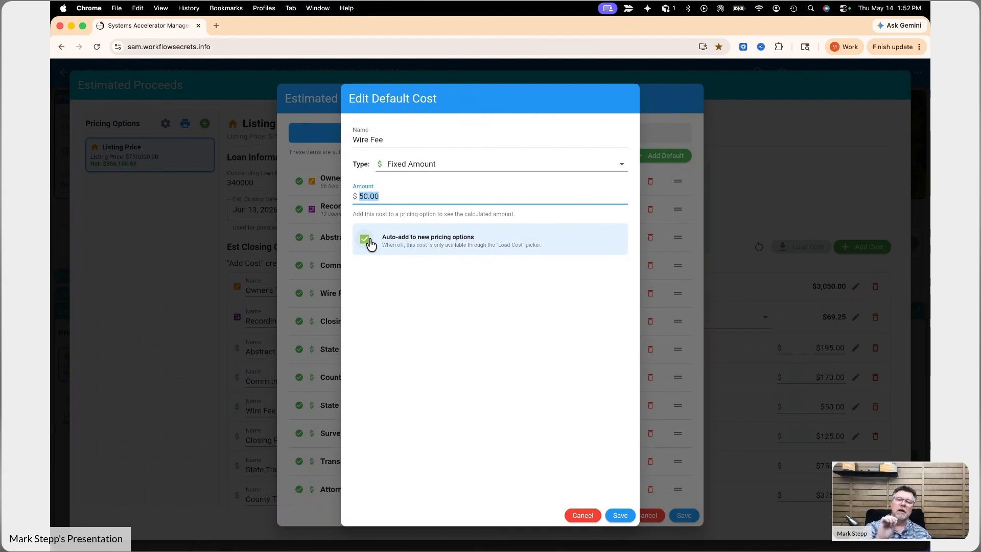
left_click(615, 515)
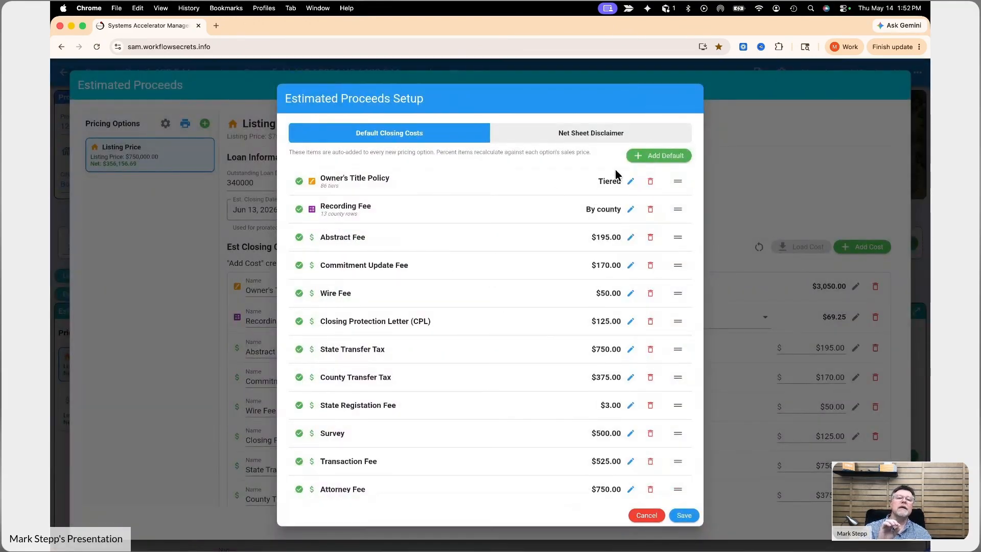
Start adding a fixed-amount default closing cost named "Title Insure".
left_click(659, 159)
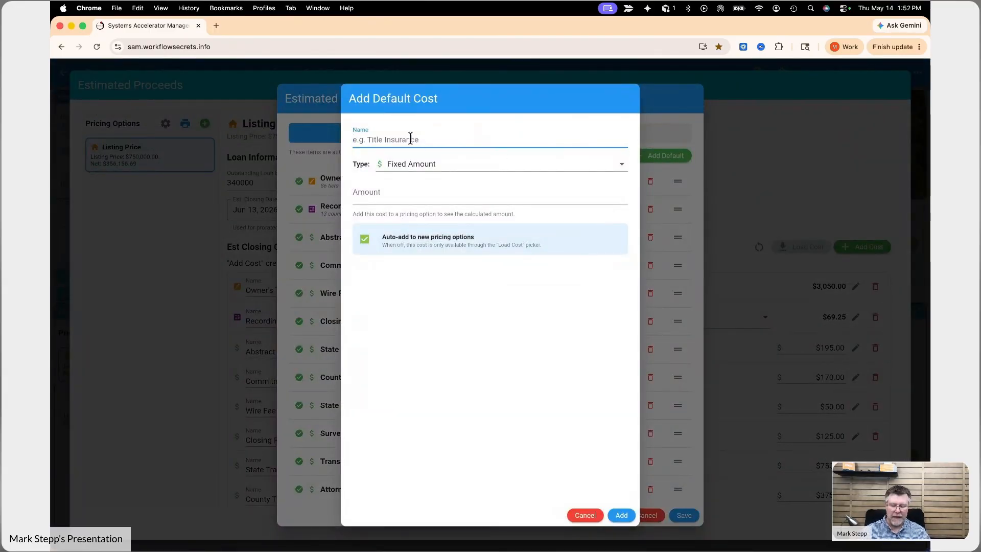
type("Title Insure")
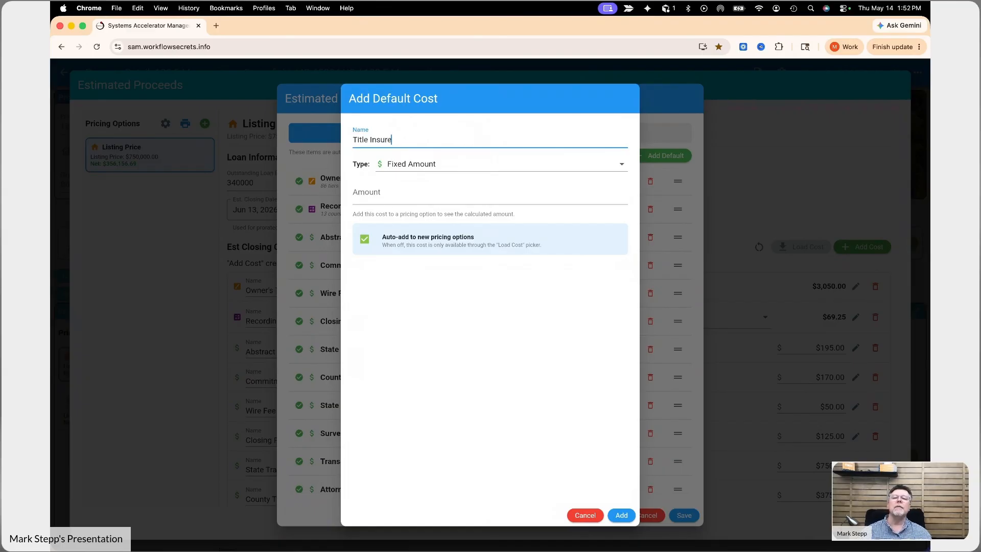
left_click(393, 194)
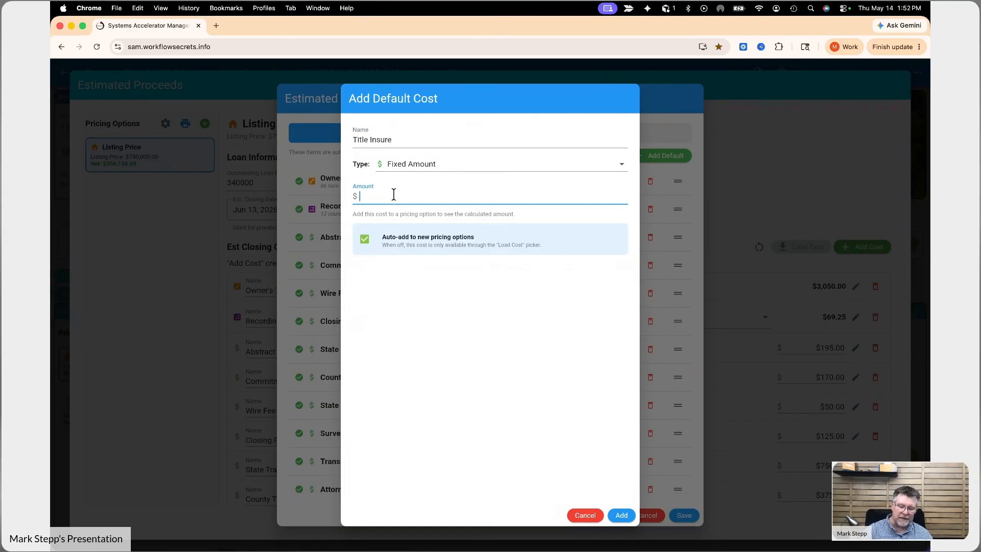
type("650")
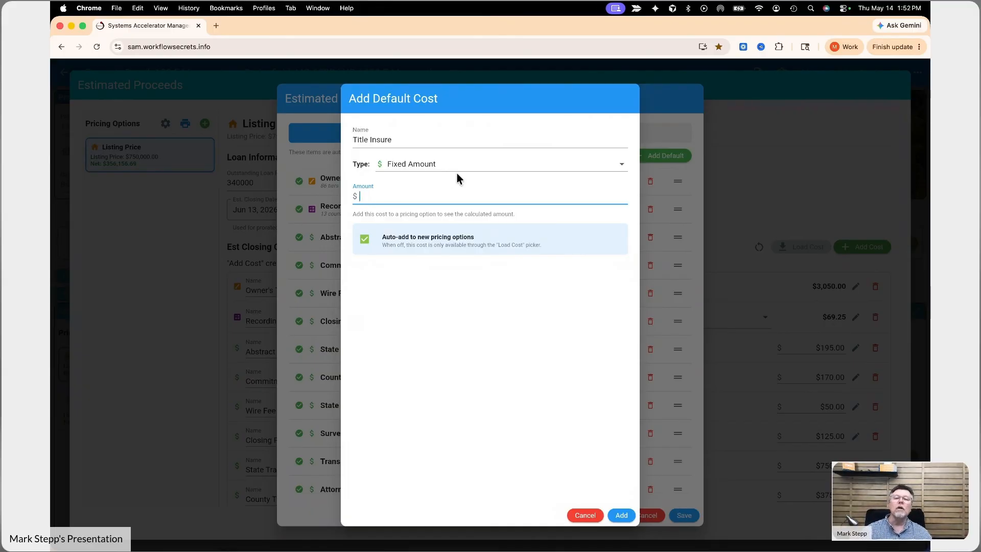
Set the new default cost's type to % of Sales Price and view the listing fields its percentage can come from.
left_click(433, 169)
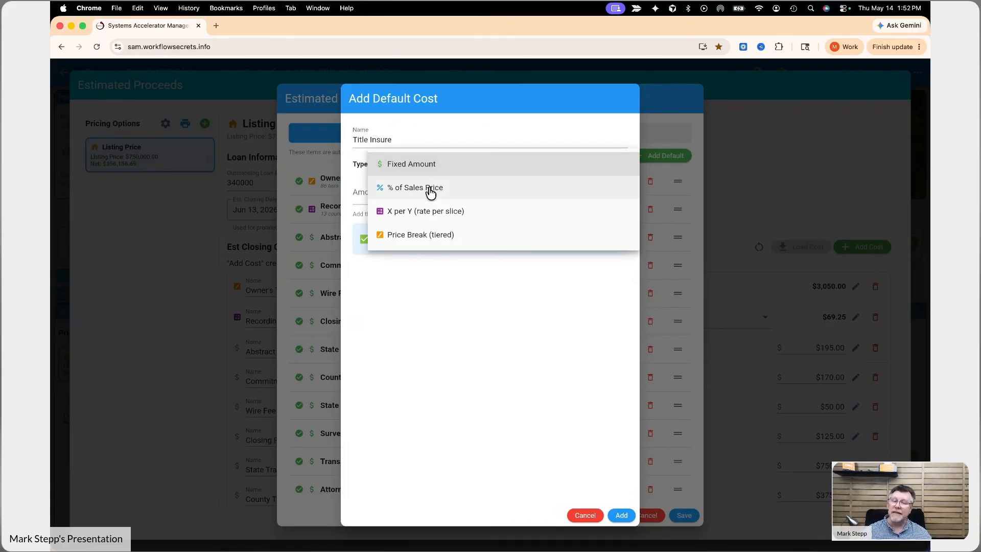
left_click(431, 190)
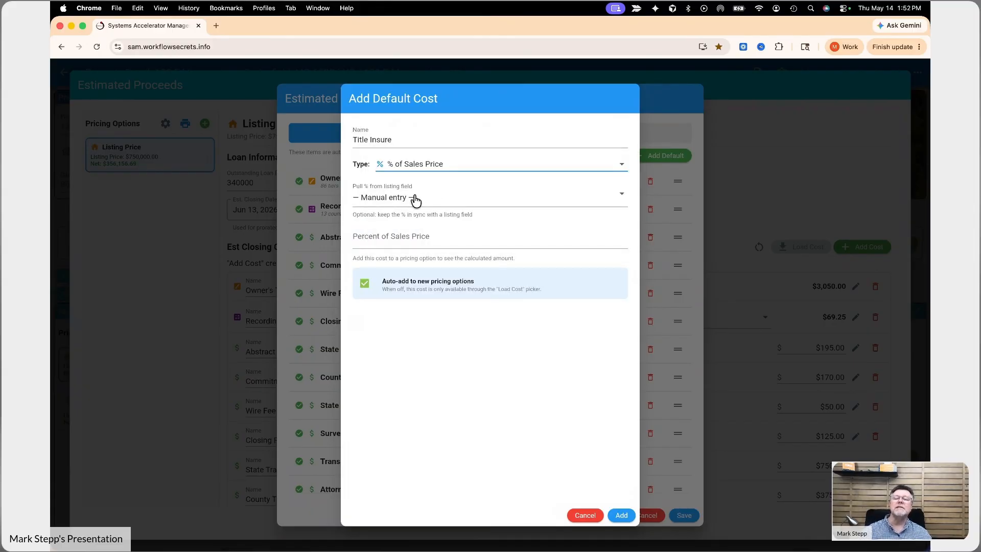
left_click(415, 201)
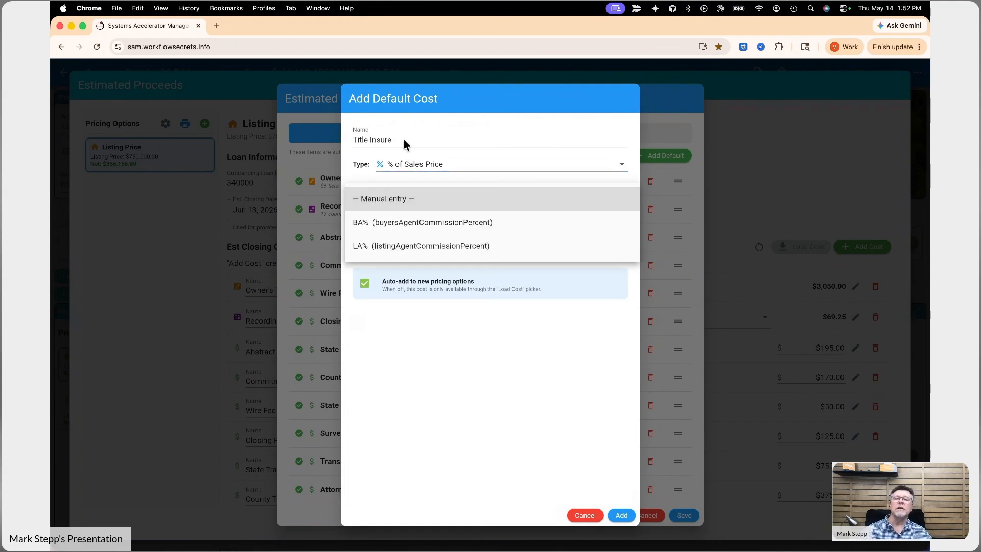
key("Escape")
Rename the new default cost to "Buyer Agent %".
left_click_drag(404, 139, 318, 139)
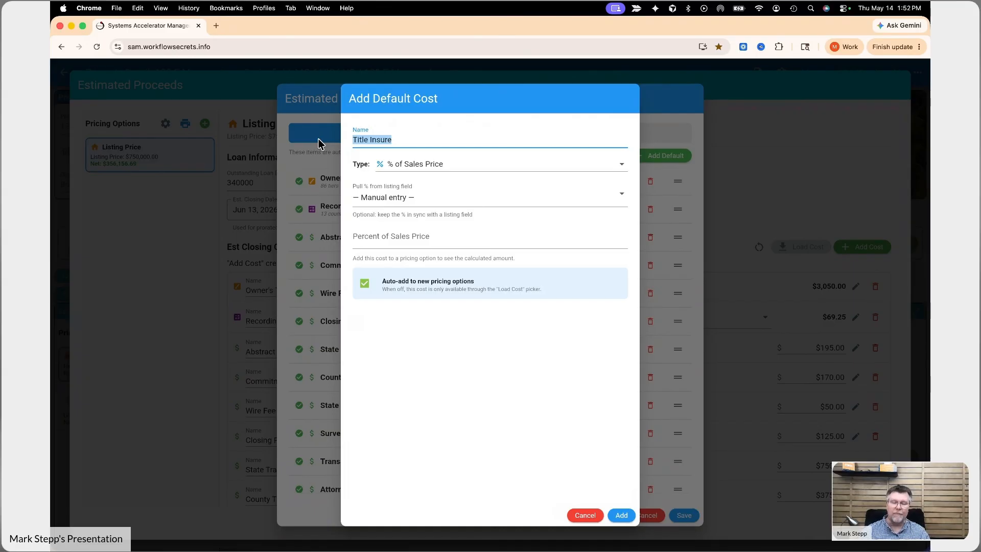
type("Buyer Agent ")
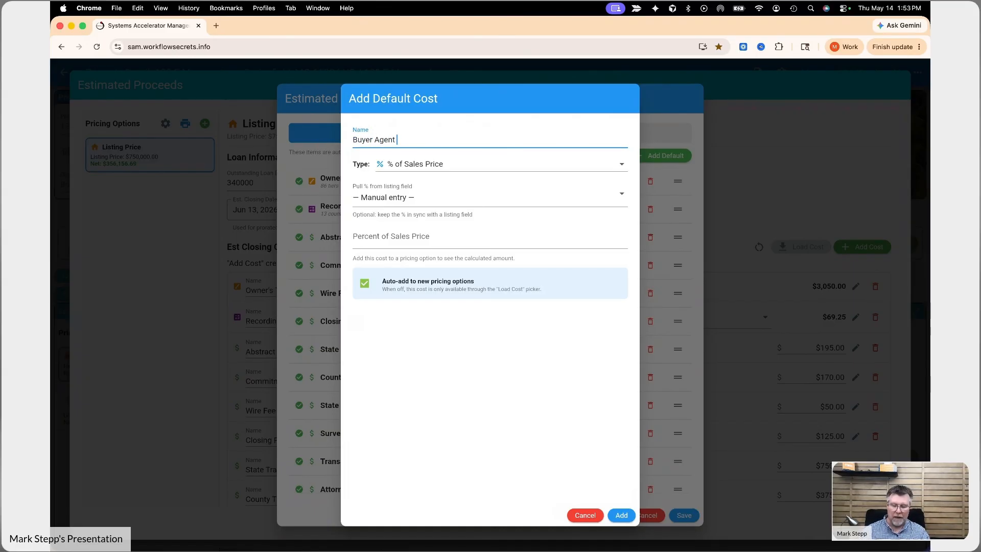
type("%")
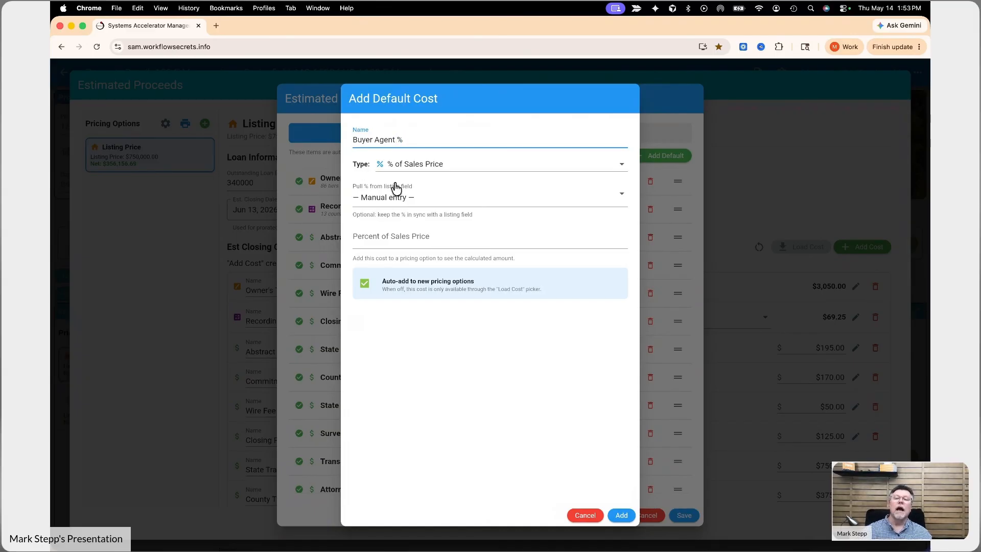
Link the cost's percentage to the BA% (buyersAgentCommissionPercent) listing field and set the percent of sales price to 3.
left_click(417, 202)
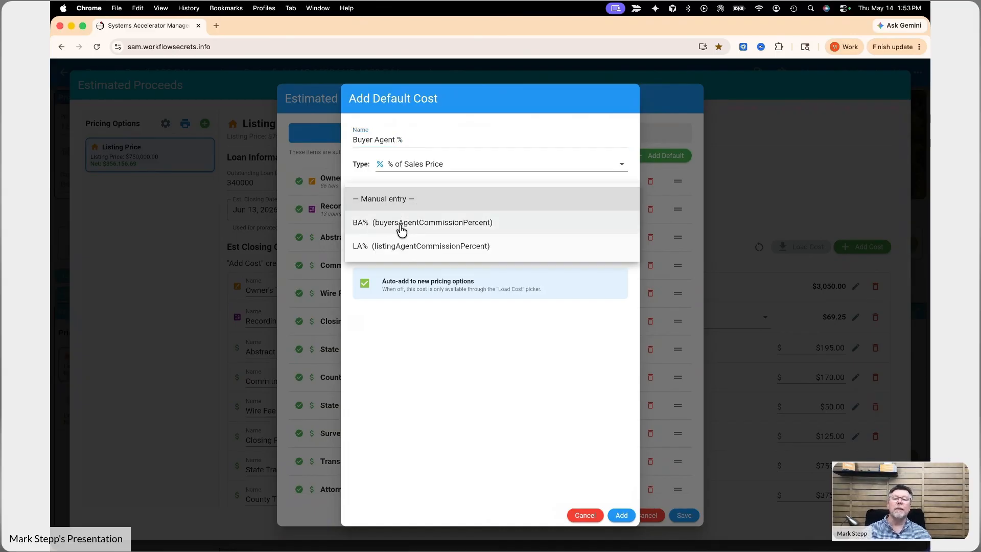
left_click(400, 225)
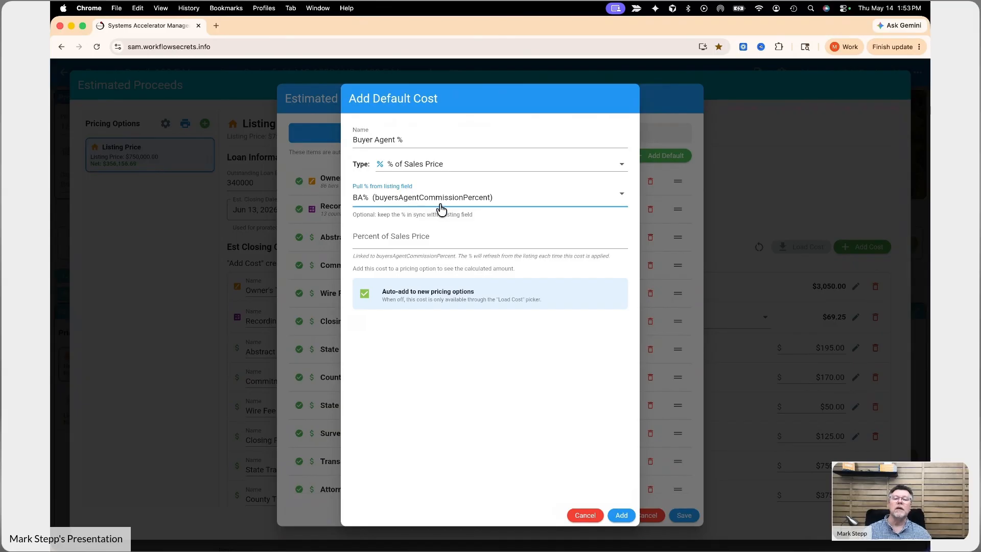
left_click(411, 238)
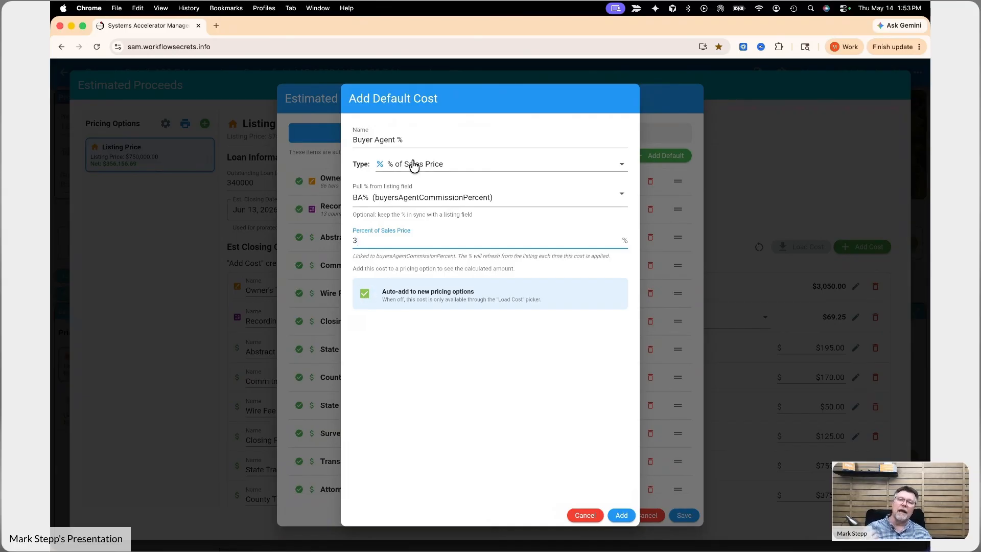
left_click(408, 141)
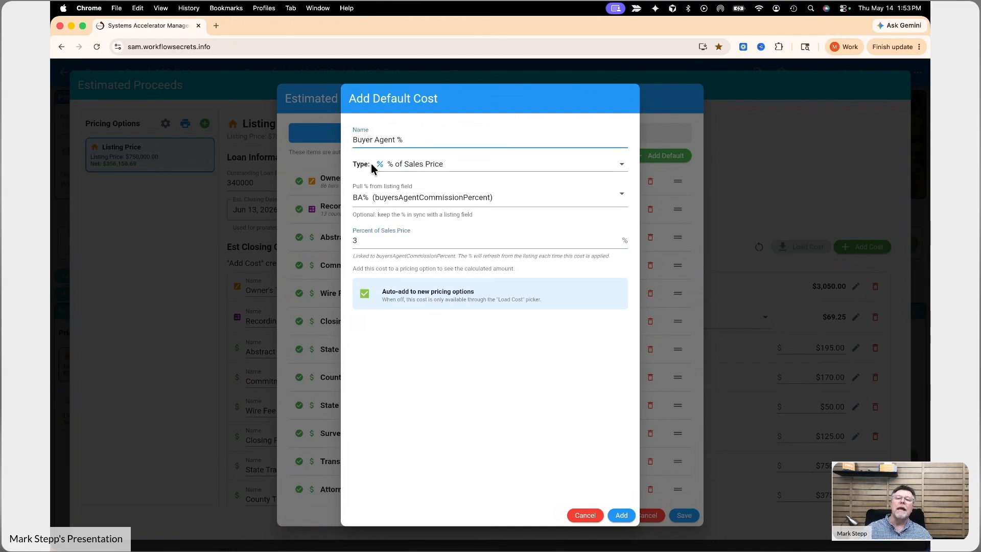
Change the new cost's type to X per Y (rate per slice) and make it look up rates by city.
left_click(394, 168)
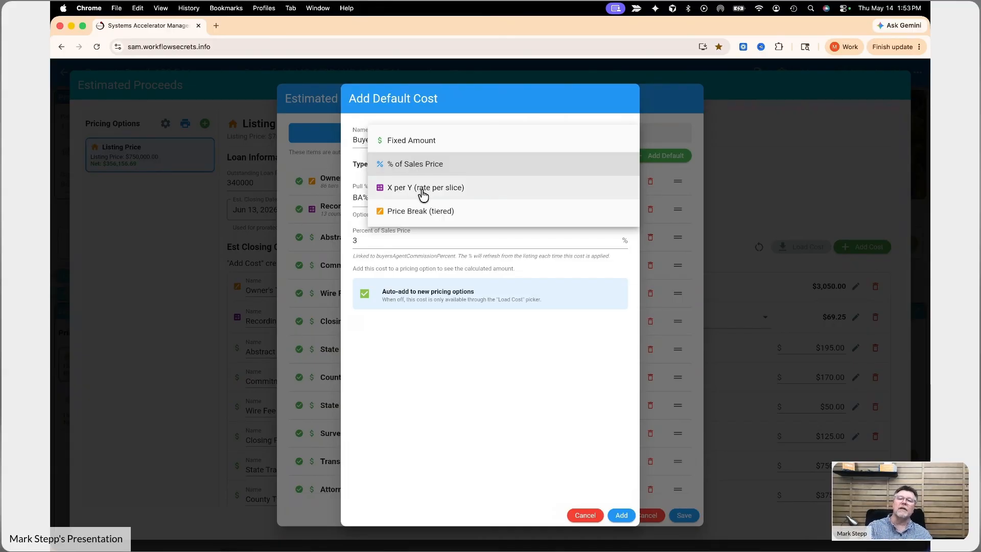
left_click(422, 193)
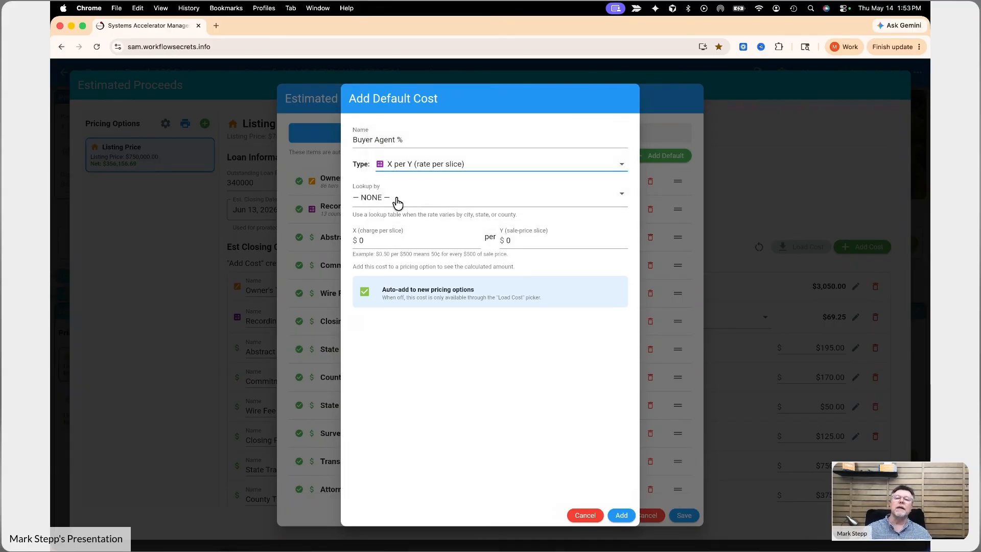
left_click(397, 200)
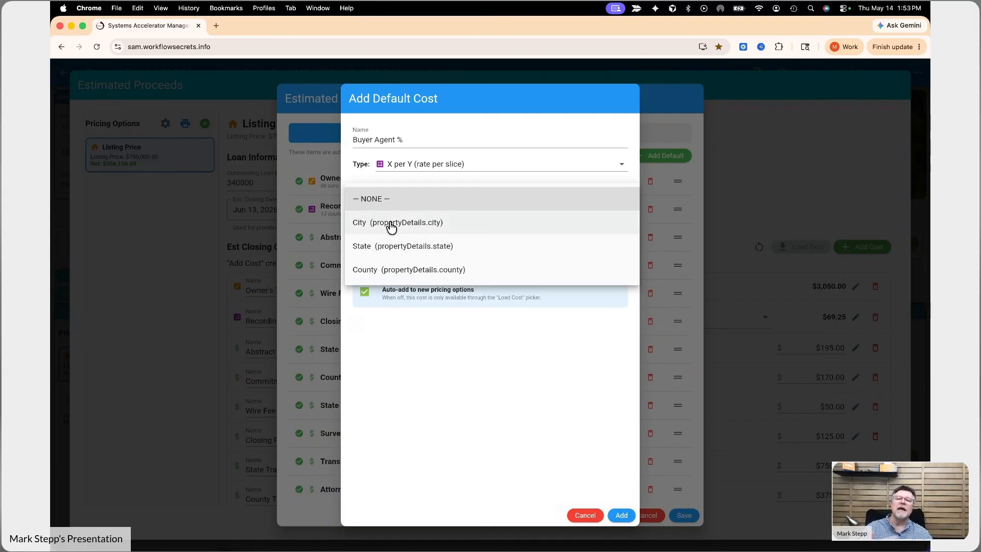
left_click(390, 223)
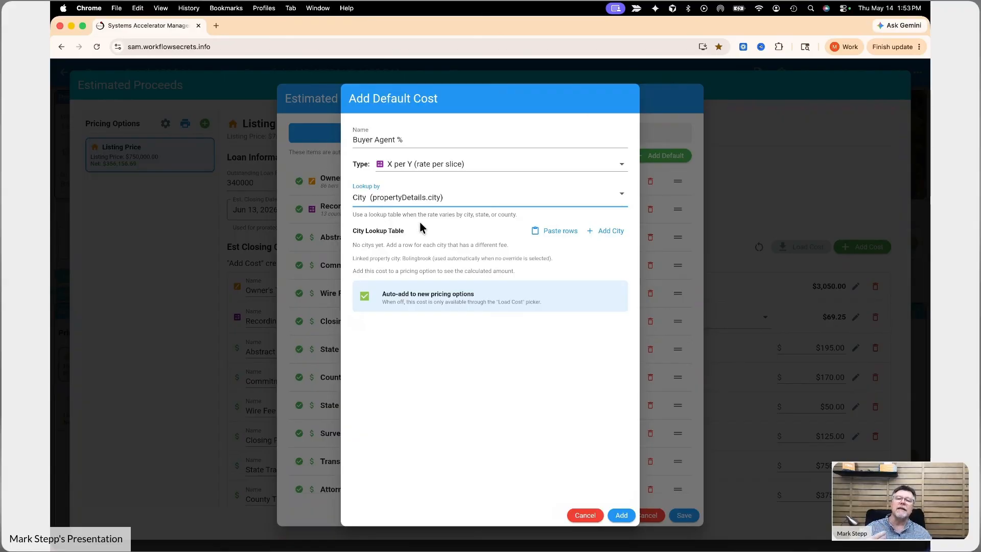
Add a row for Bolivar, MO to the city lookup table.
left_click(603, 233)
left_click(394, 255)
type("Bolivar")
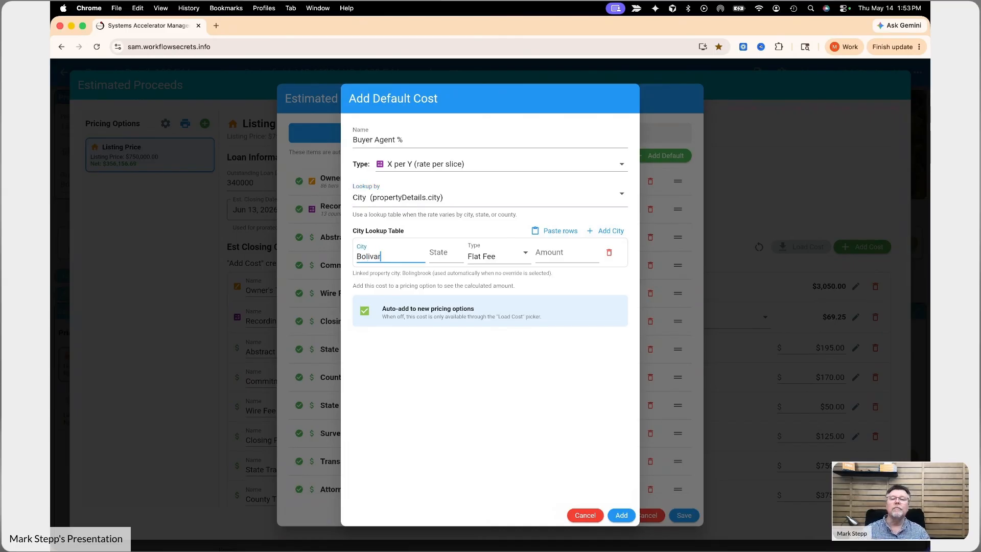
key("Tab")
type("MO")
key("Tab")
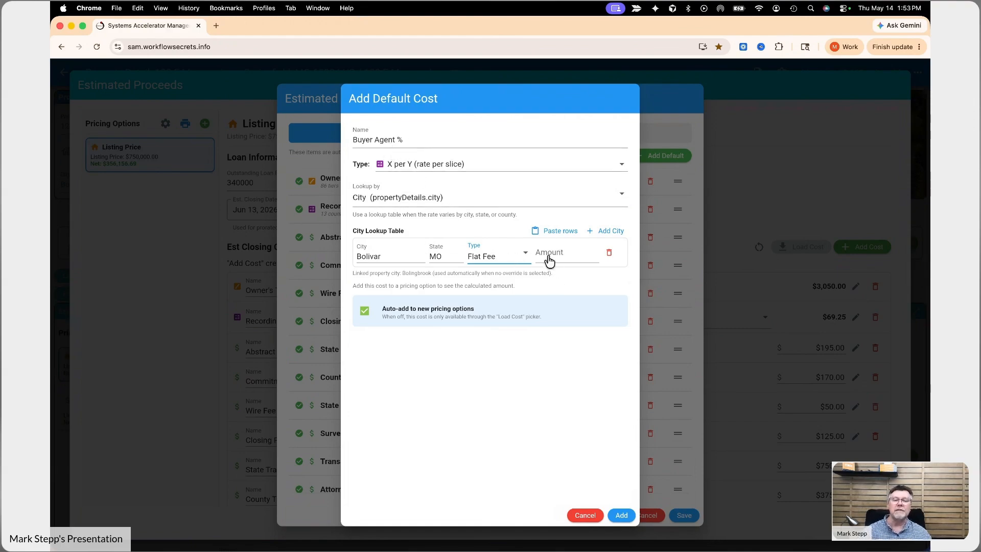
Set the Bolivar row to an X per Y rate of $1000 per $5.
left_click(492, 259)
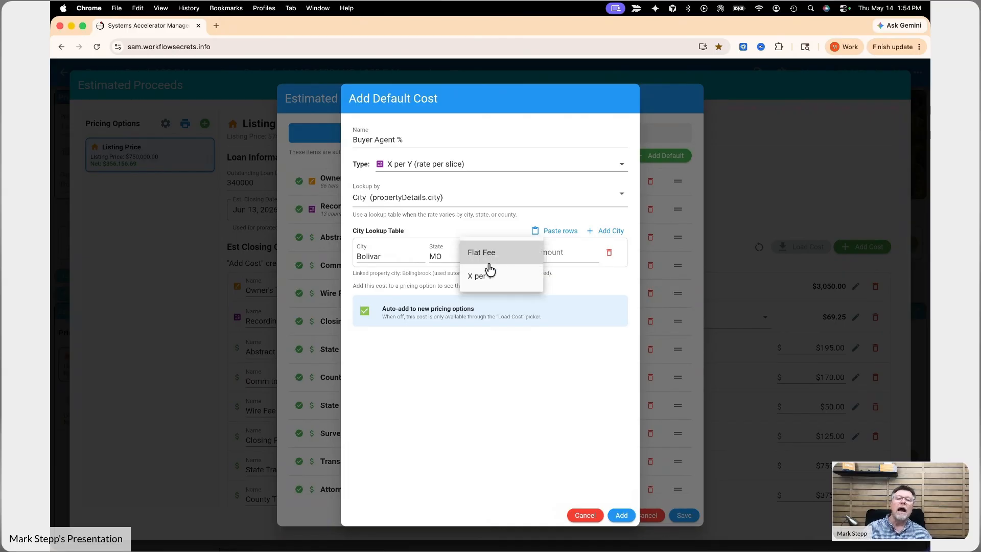
left_click(483, 276)
left_click(546, 257)
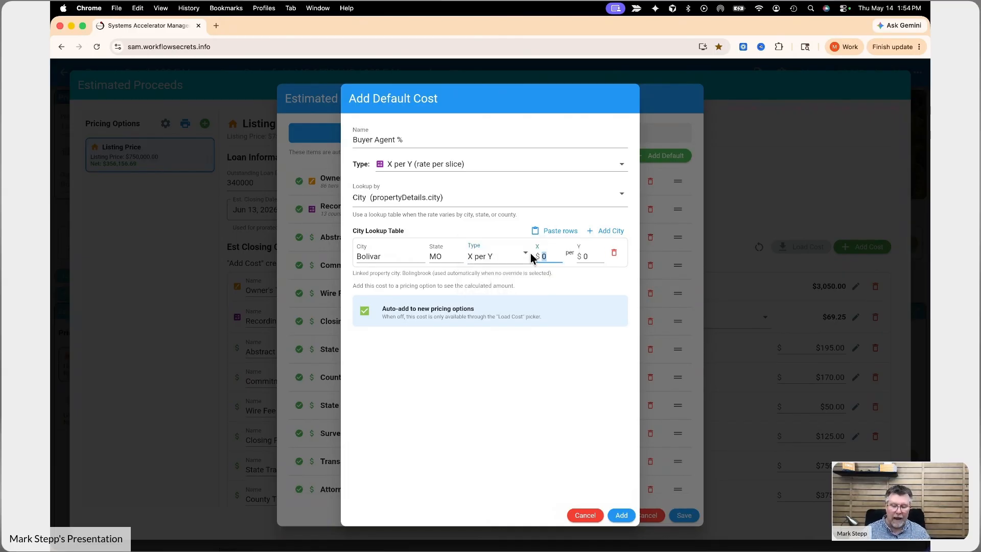
type("1000")
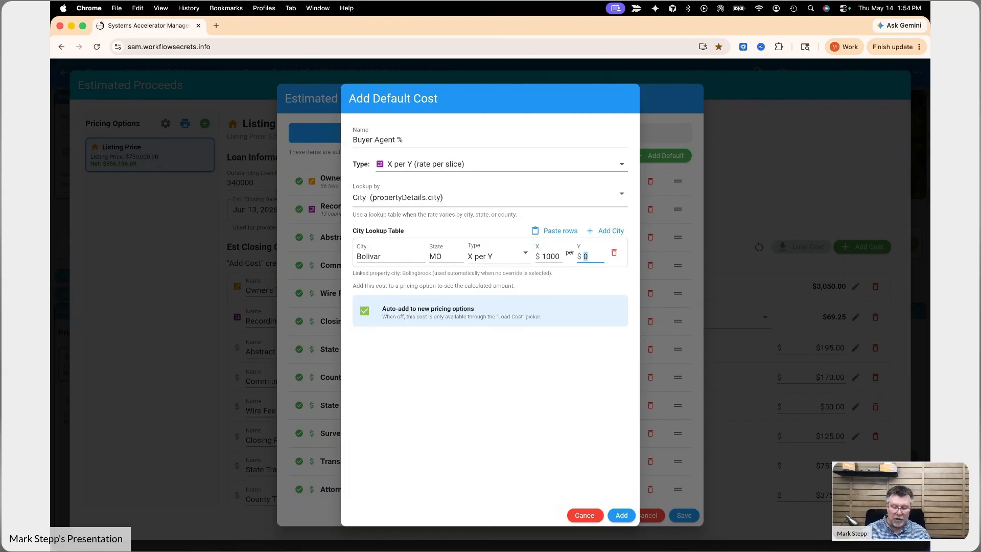
type("5")
key("Tab")
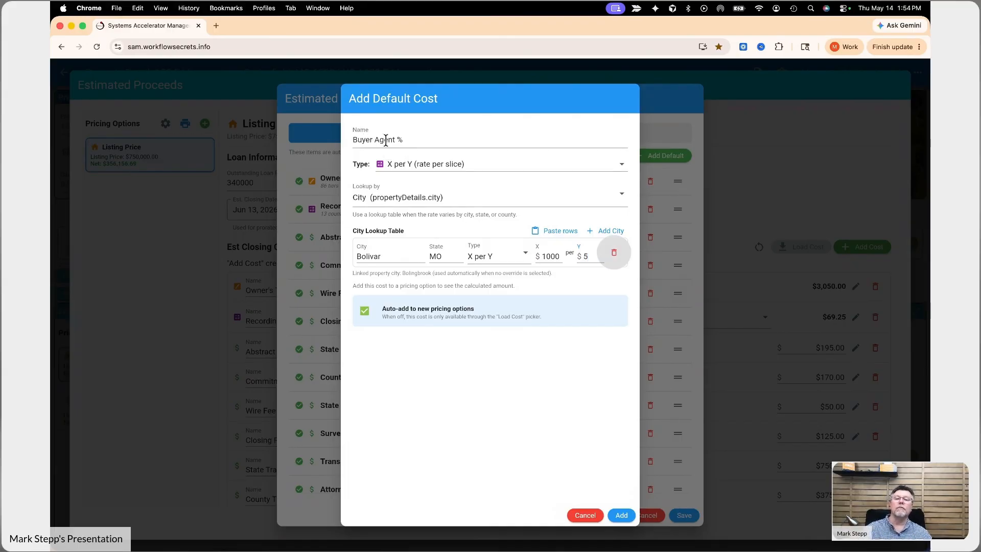
Rename the cost to "City Tax" and switch the Bolivar row to a flat fee of $60.
left_click_drag(409, 137, 293, 141)
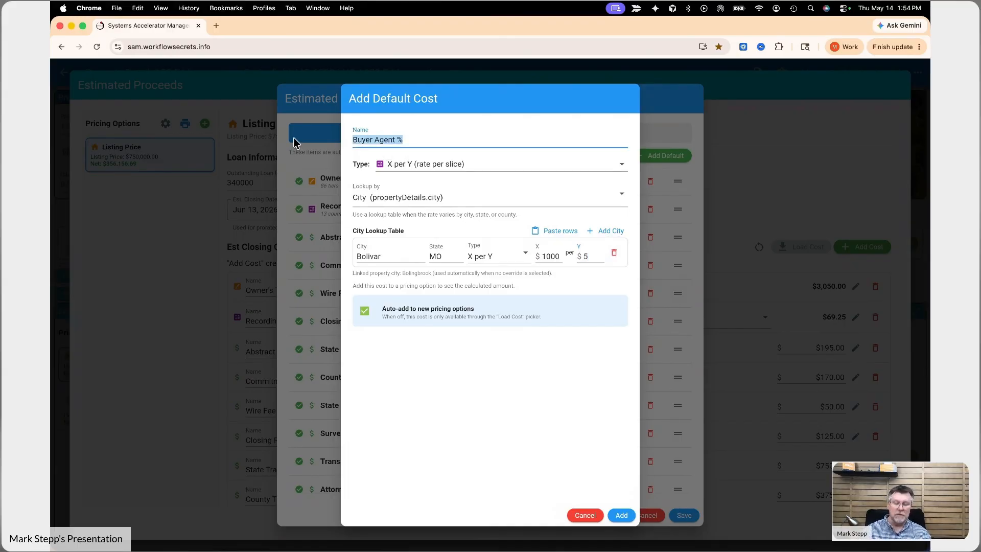
type("City Tax")
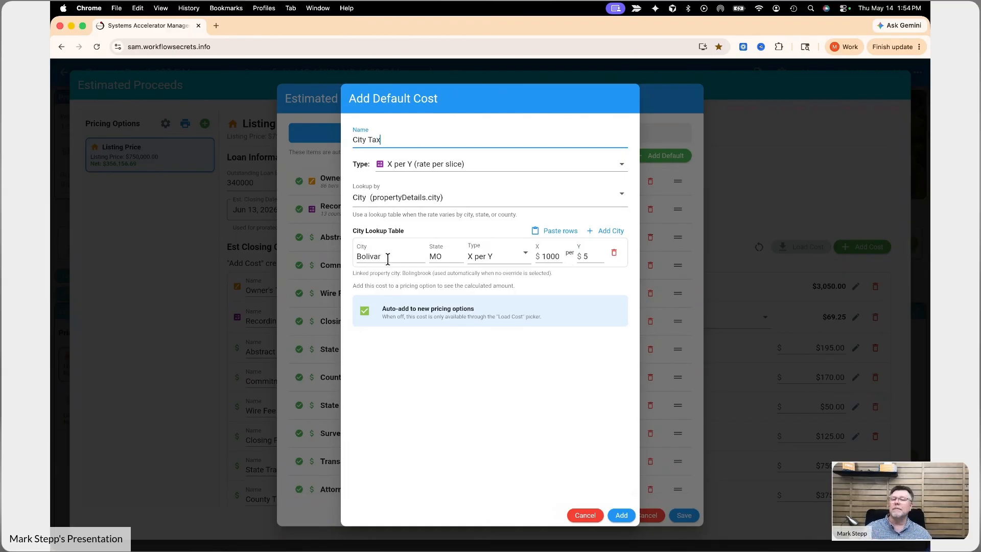
left_click(490, 257)
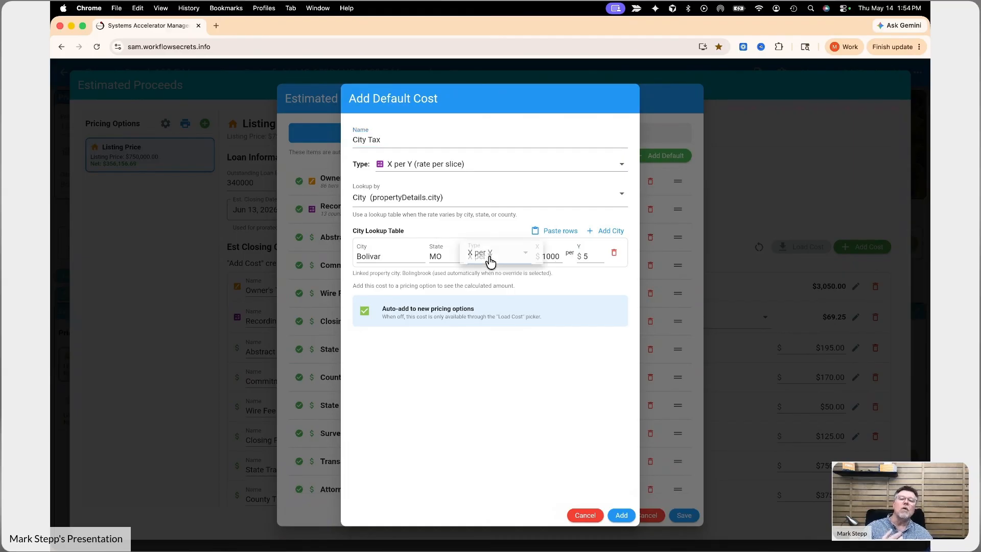
left_click(483, 230)
left_click(575, 254)
type("60")
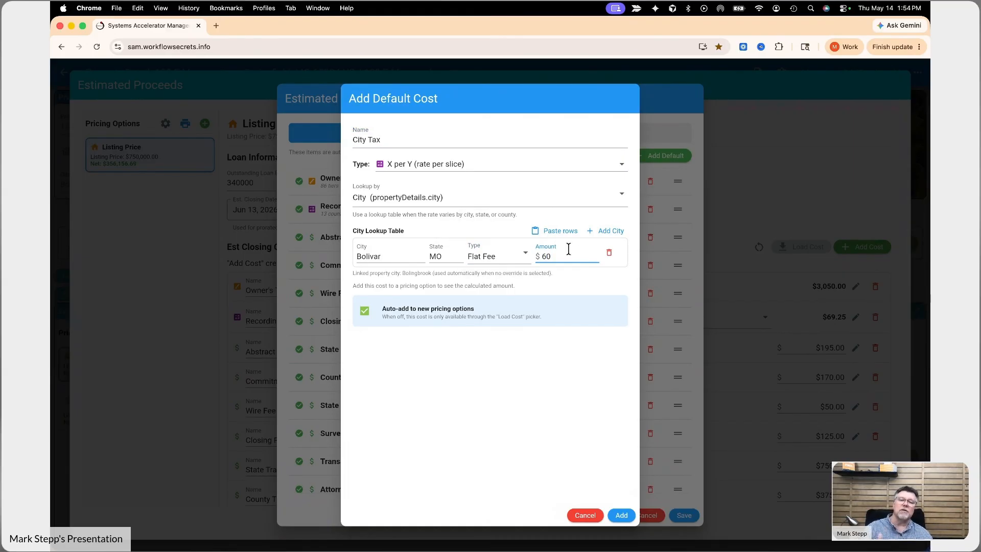
Change the cost type to Price Break (tiered) and add a first tier with threshold $10000 and amount $30.
left_click(435, 171)
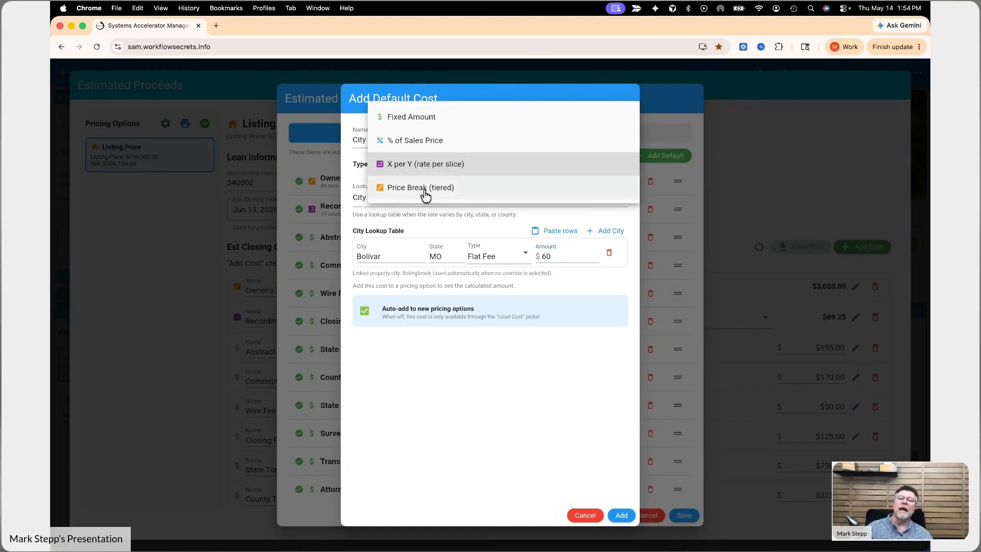
left_click(425, 191)
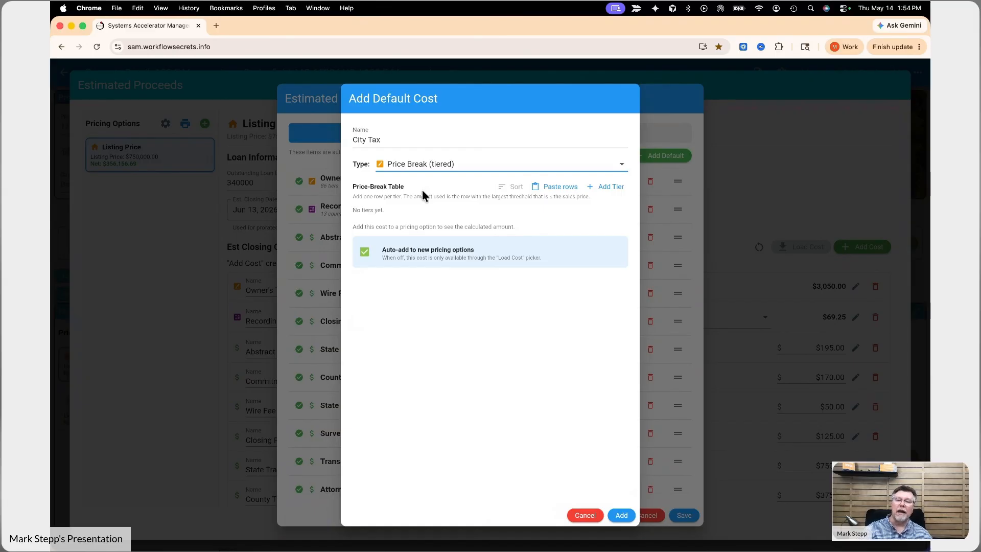
left_click(606, 188)
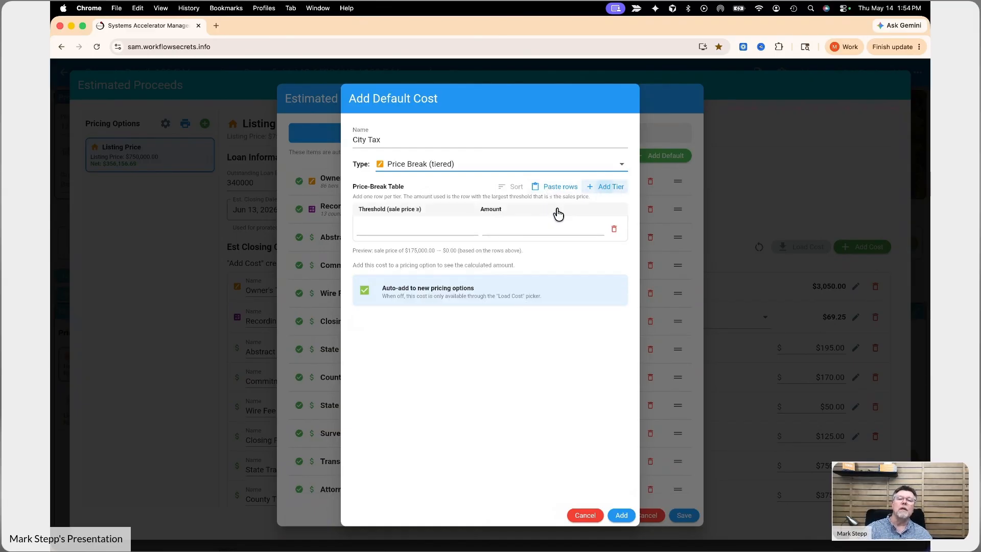
left_click(399, 228)
type("10000")
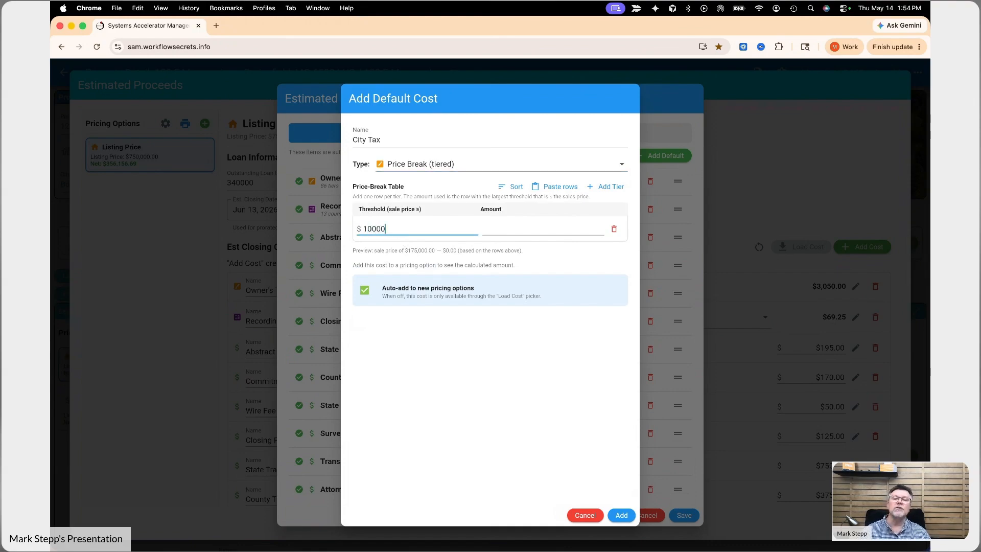
key("Tab")
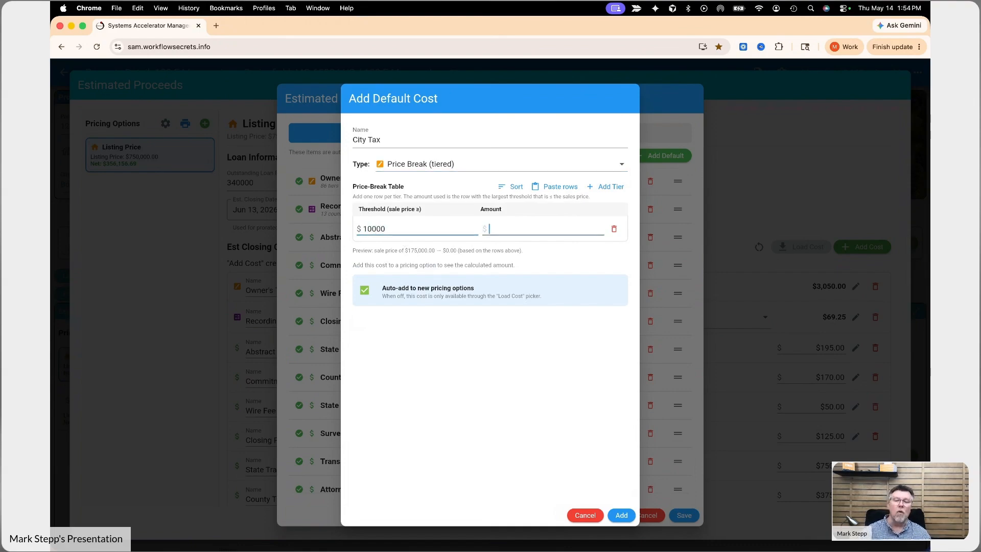
type("30")
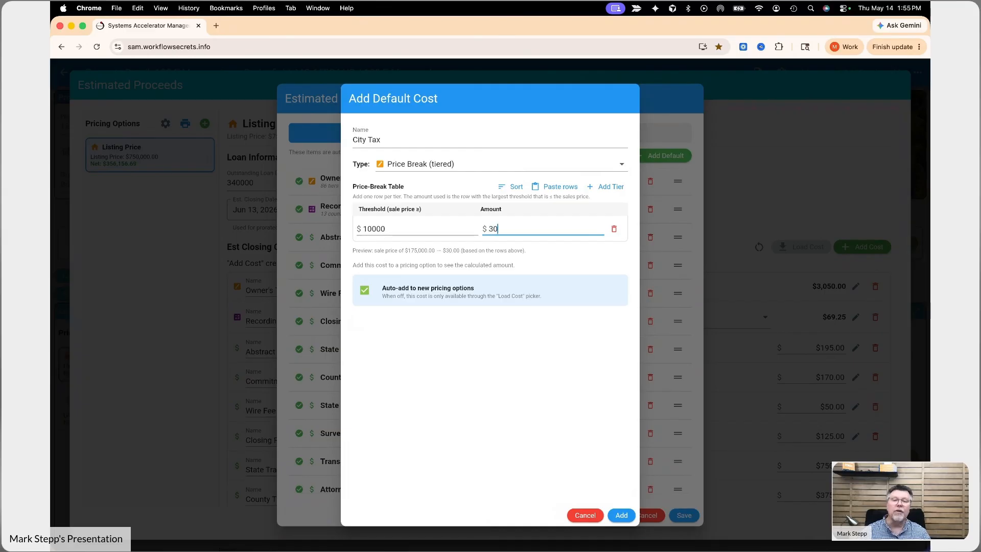
Correct the first tier's threshold to $100000 and add a second tier at $150000 with amount $35.
left_click(605, 186)
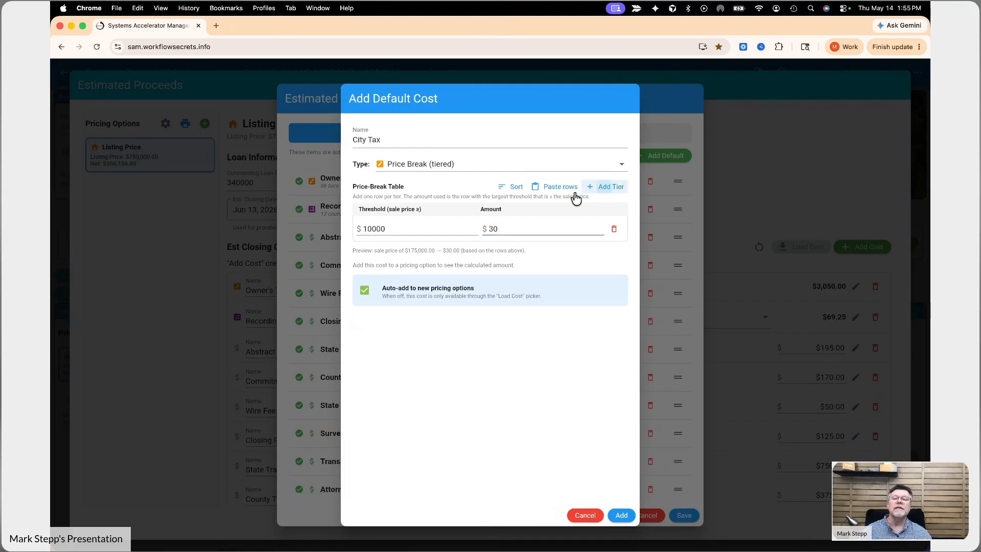
left_click(392, 229)
type("0")
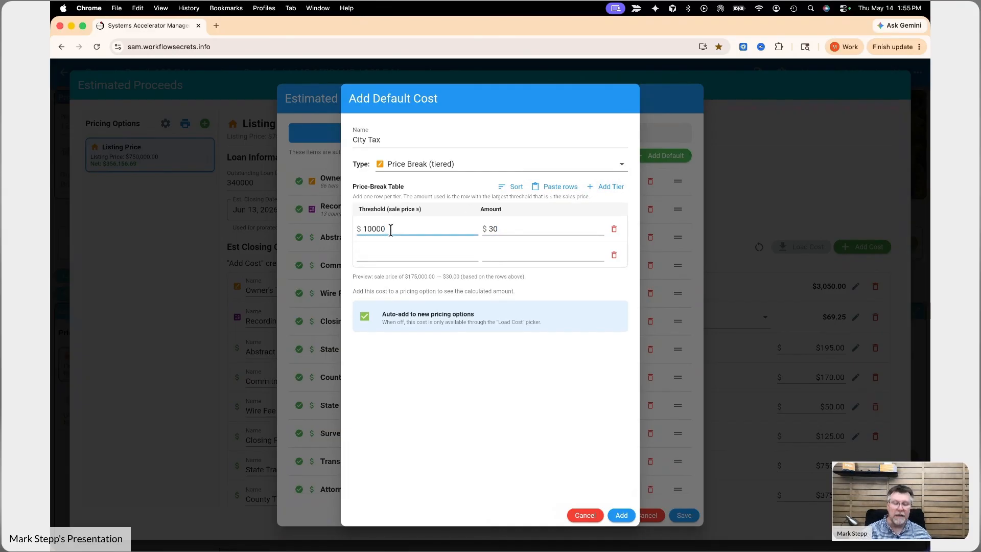
left_click(374, 250)
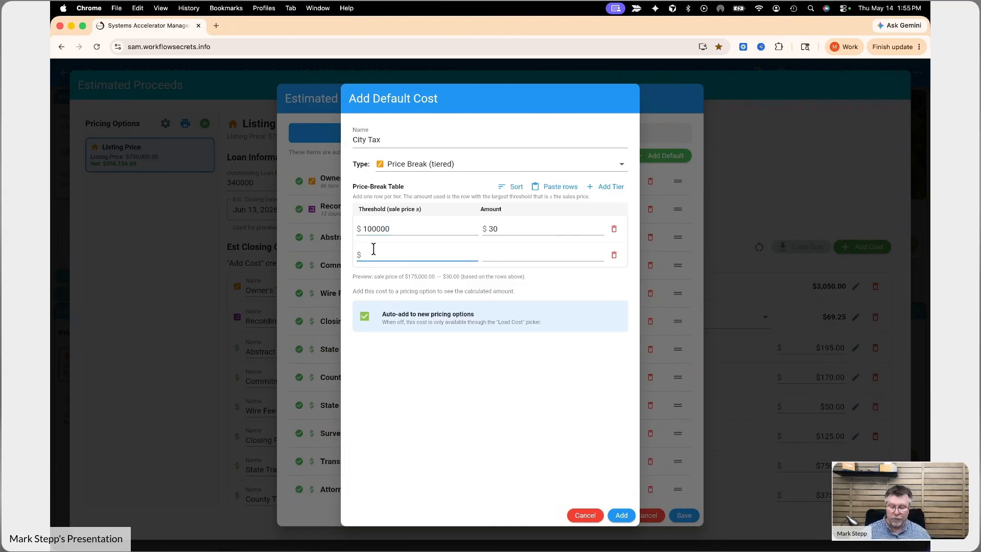
type("150000")
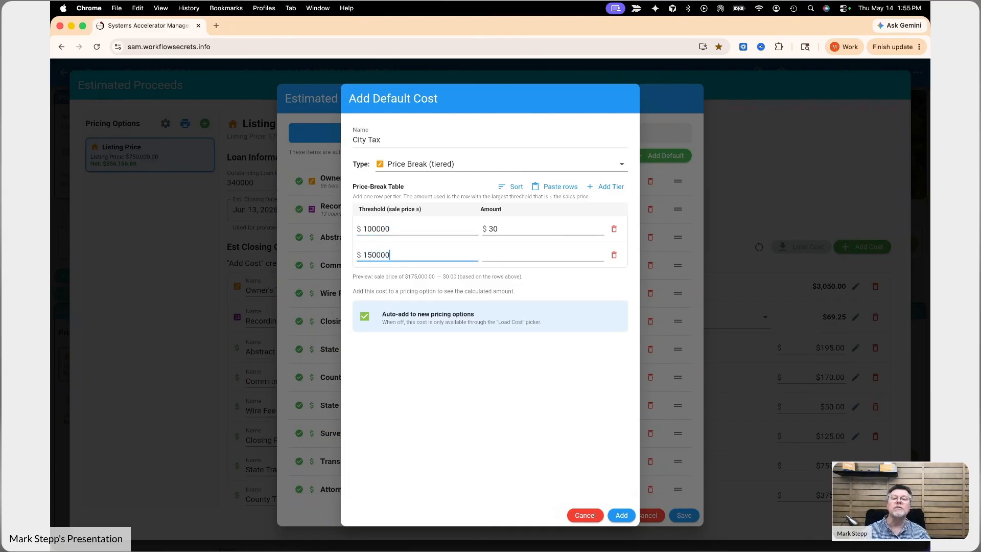
key("Tab")
type("35")
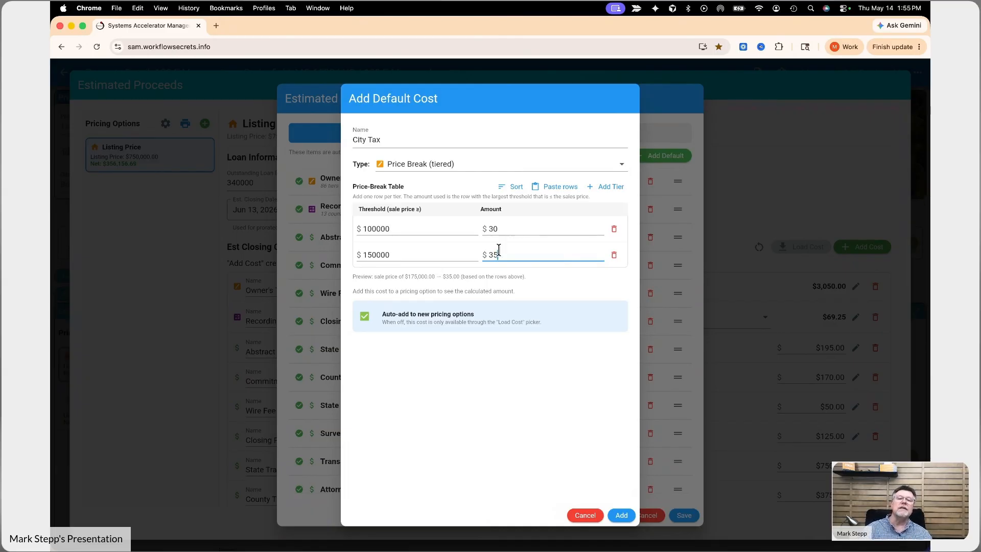
View the option for pasting price-break rows without applying any, and discard the new default cost.
left_click(554, 188)
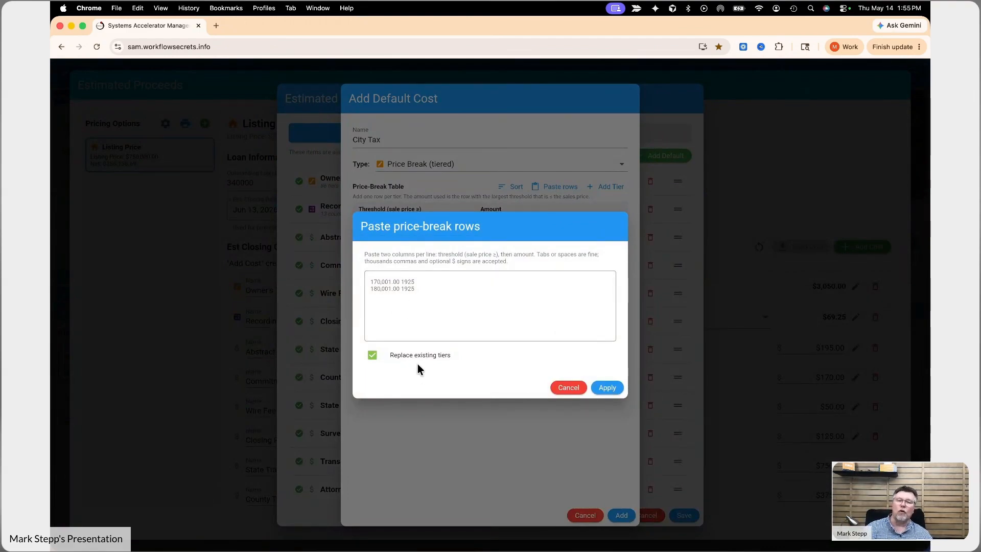
left_click(566, 391)
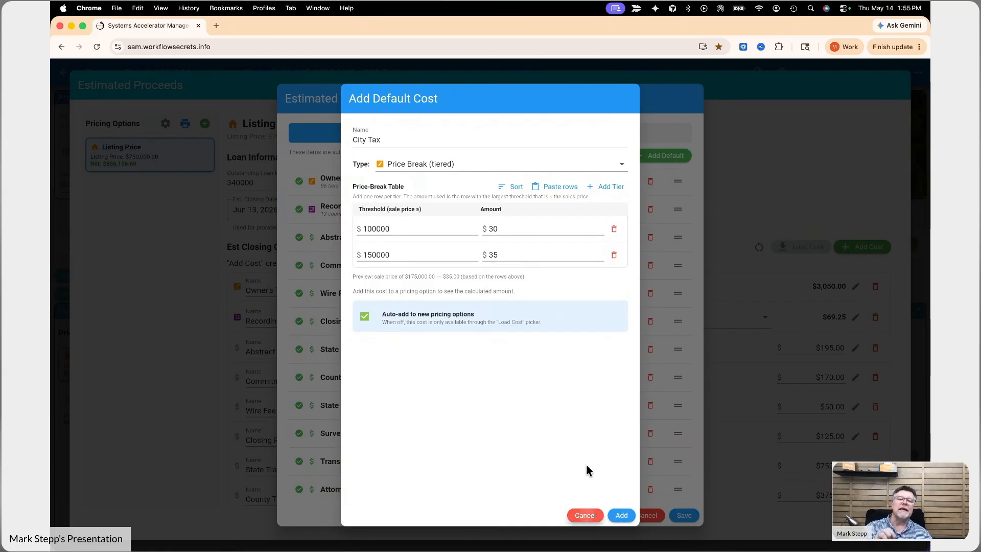
left_click(586, 515)
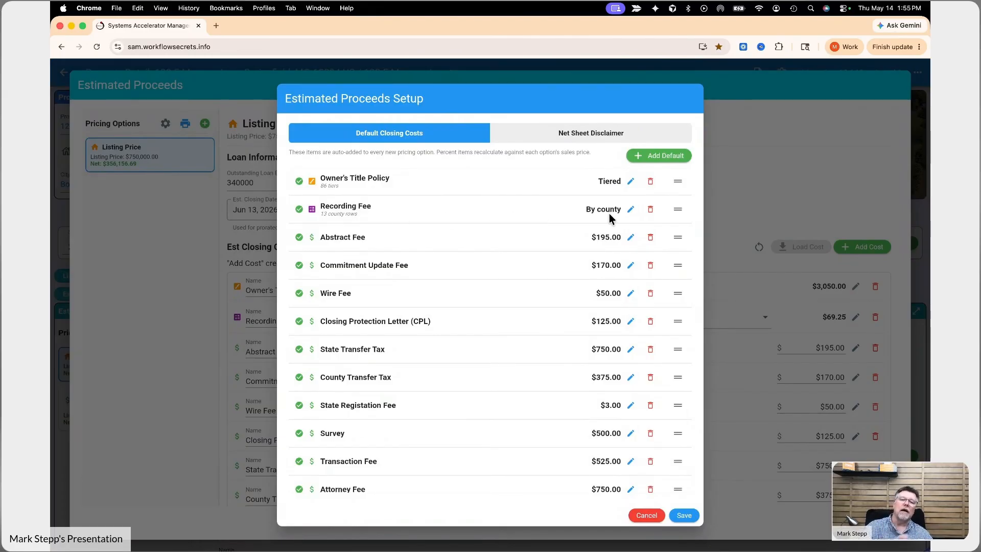
Look through the rest of the default closing costs and close the setup without saving.
scroll(523, 378, "down", 5)
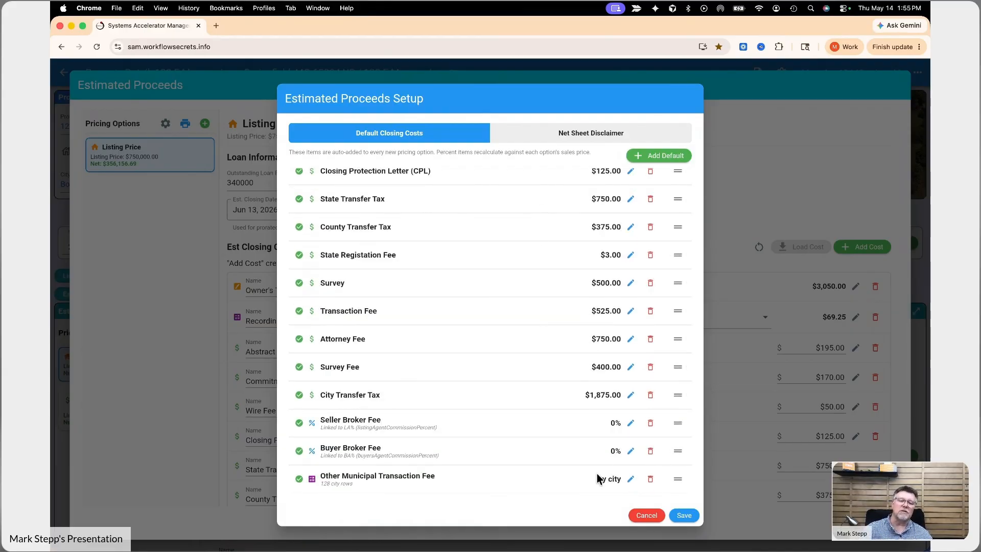
left_click(647, 515)
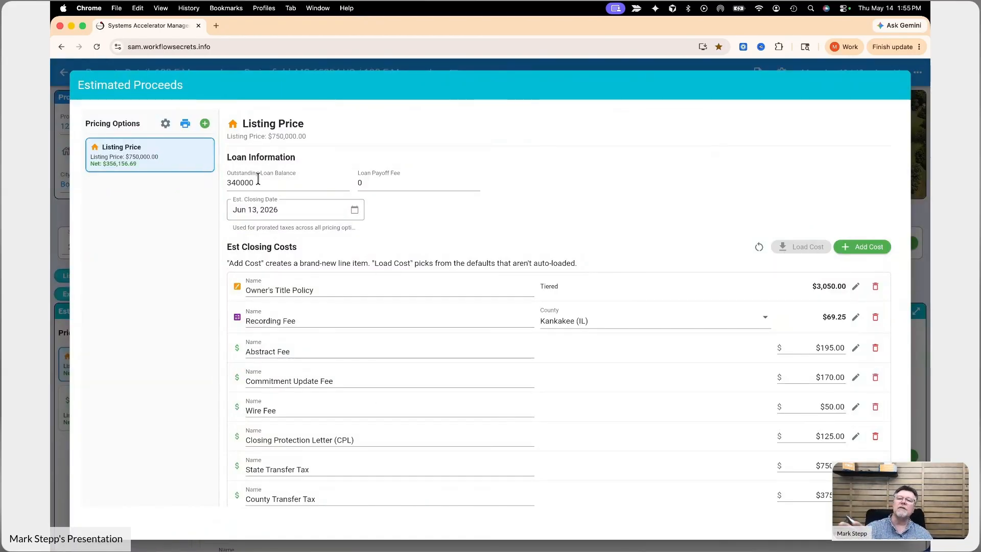
Set the estimated closing date to Jun 30, 2026 and review the closing costs, prorated taxes and estimated proceeds.
left_click(280, 211)
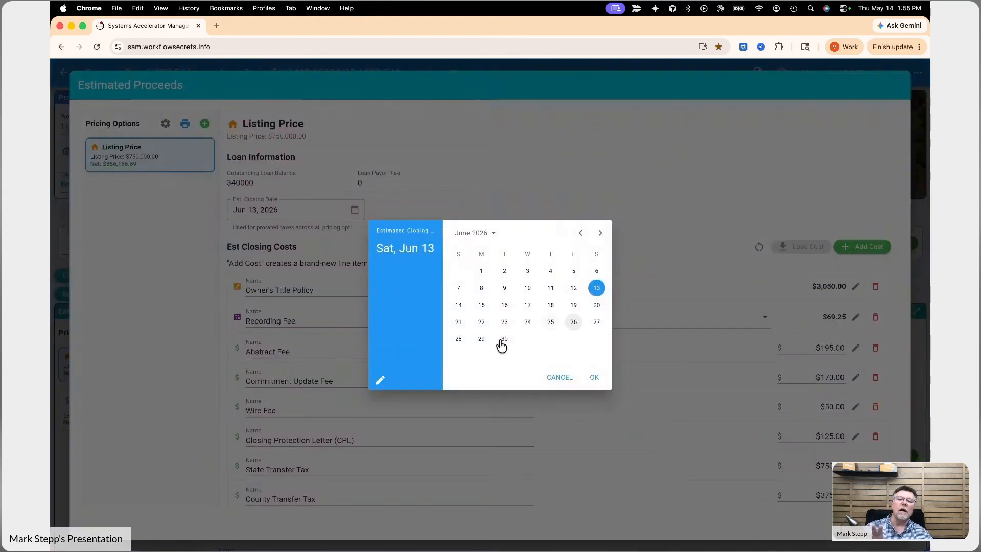
left_click(505, 339)
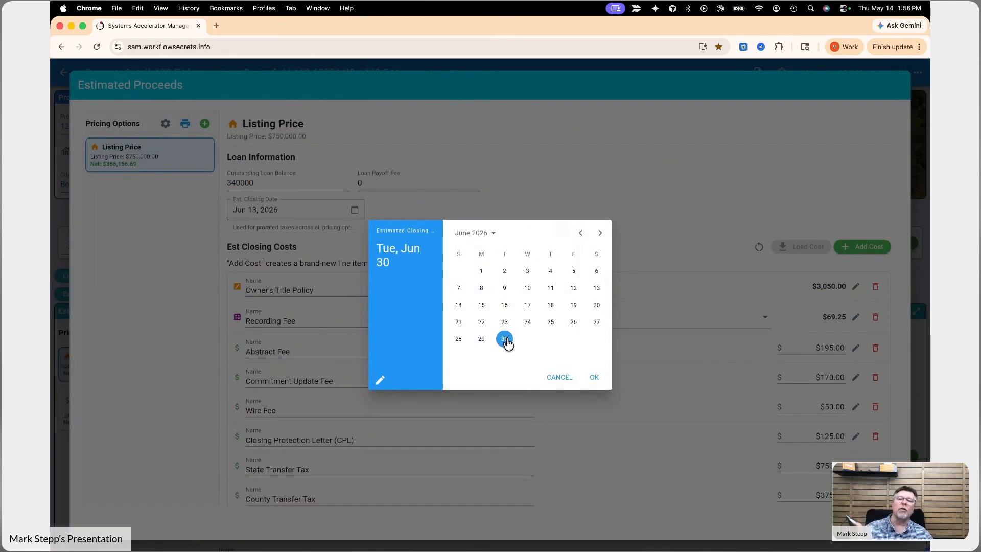
left_click(594, 378)
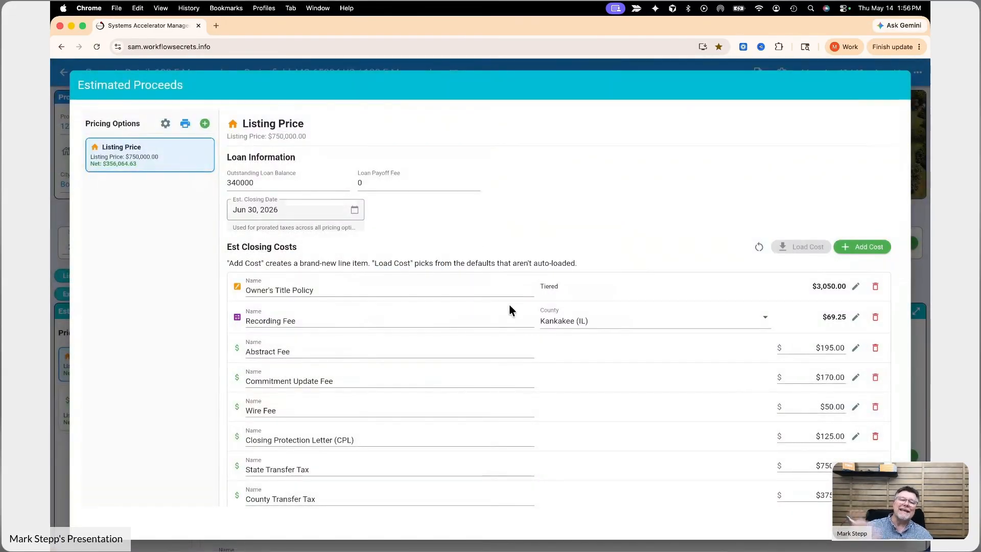
scroll(359, 424, "down", 3)
scroll(360, 433, "down", 6)
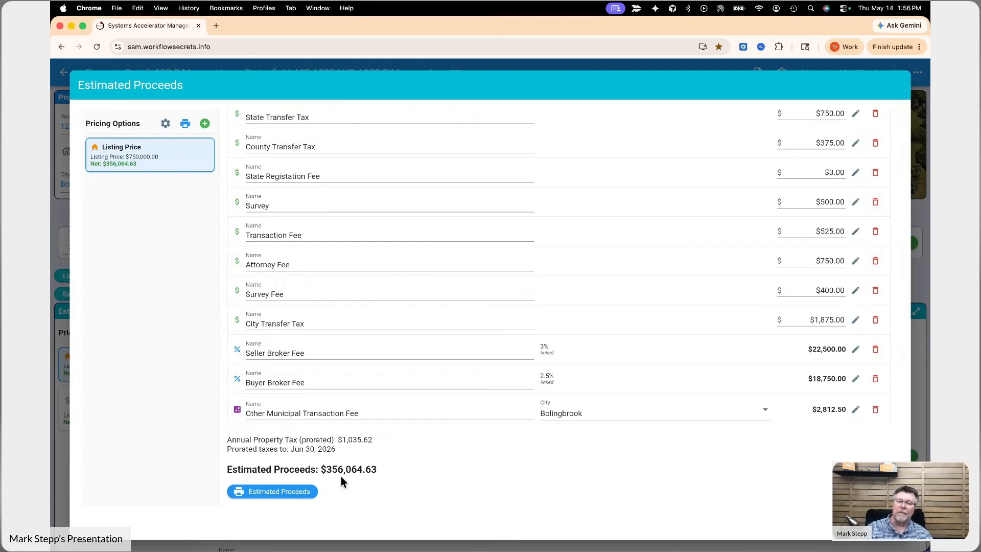
scroll(342, 476, "up", 1)
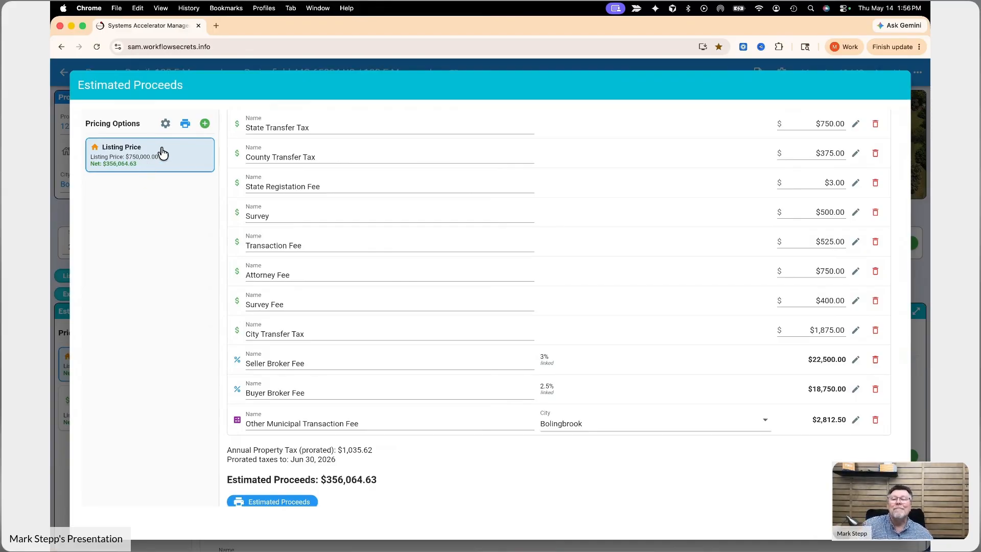
Add a pricing option named "High Pric3e" with a listing price of $850000.
left_click(204, 123)
type("850000")
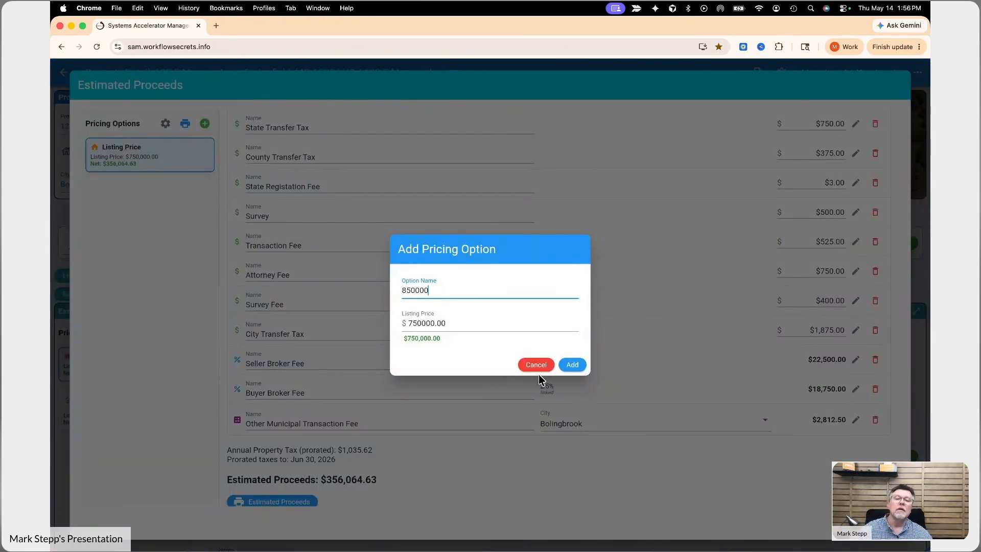
key("Tab")
key("shift+Tab")
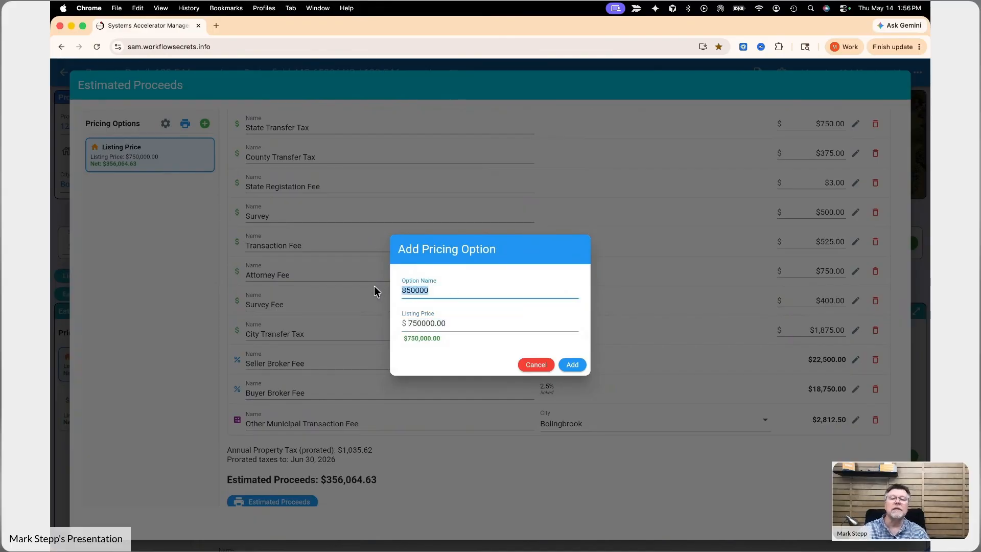
type("Hi")
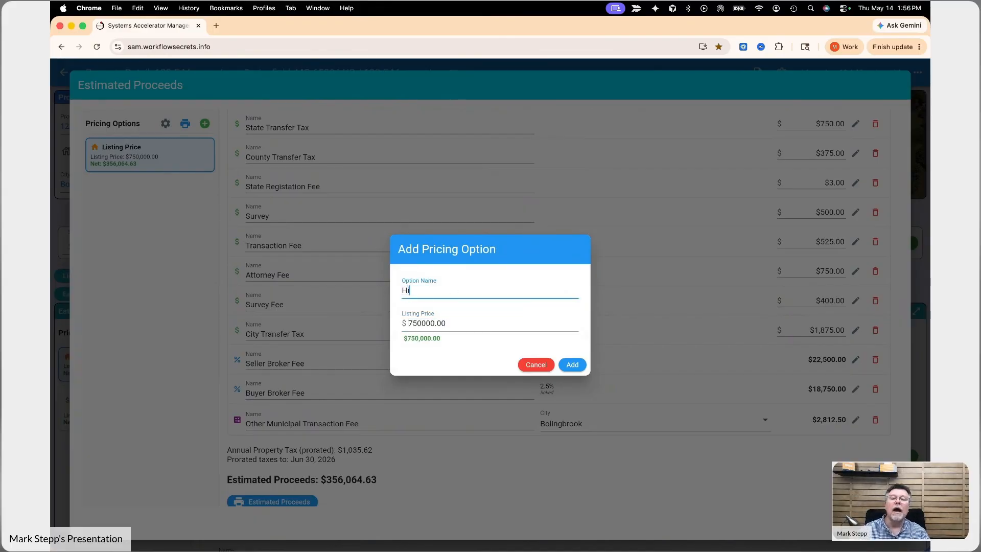
type("gh Pric3e")
key("Tab")
type("8")
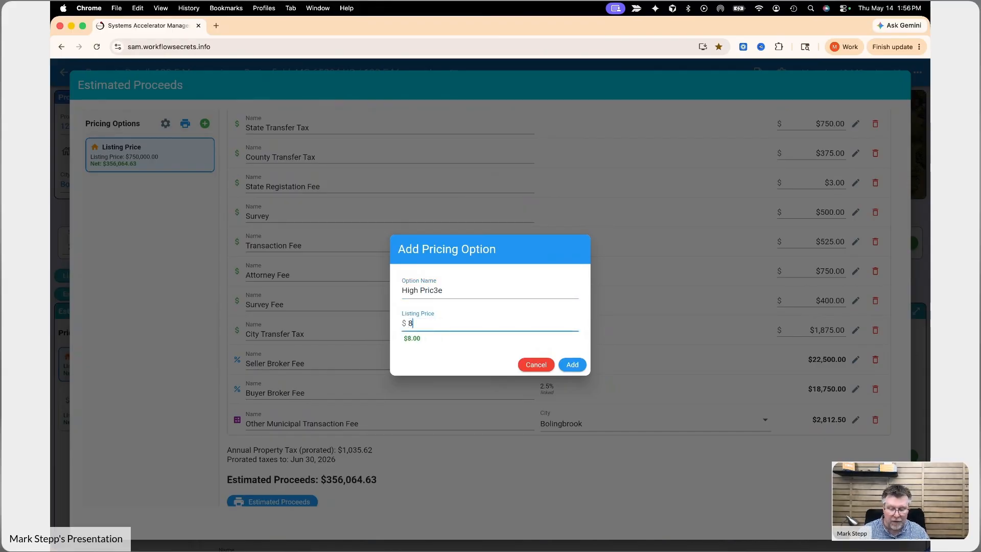
type("5000")
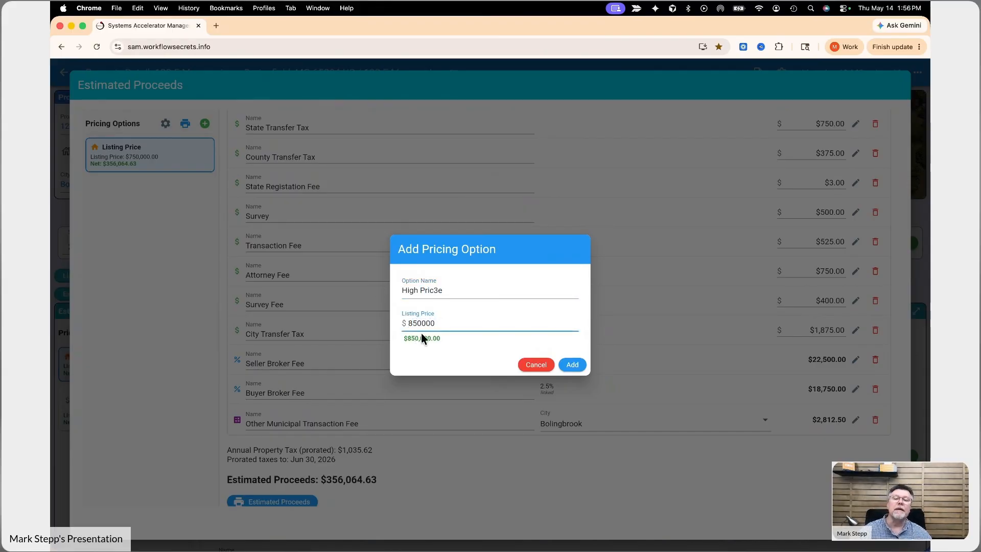
left_click(571, 364)
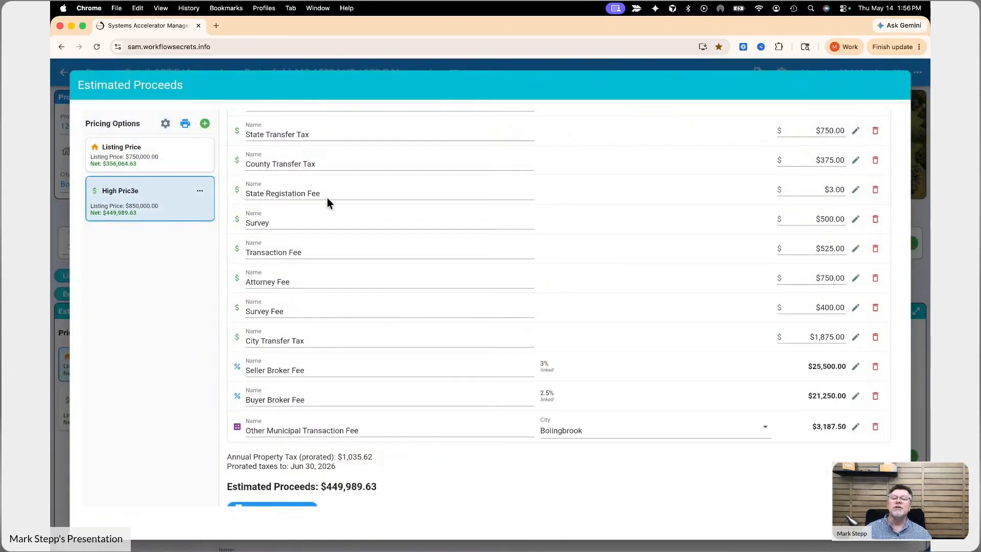
Compare the closing costs and estimated proceeds of the higher-priced option with those of the Listing Price option.
scroll(368, 235, "up", 3)
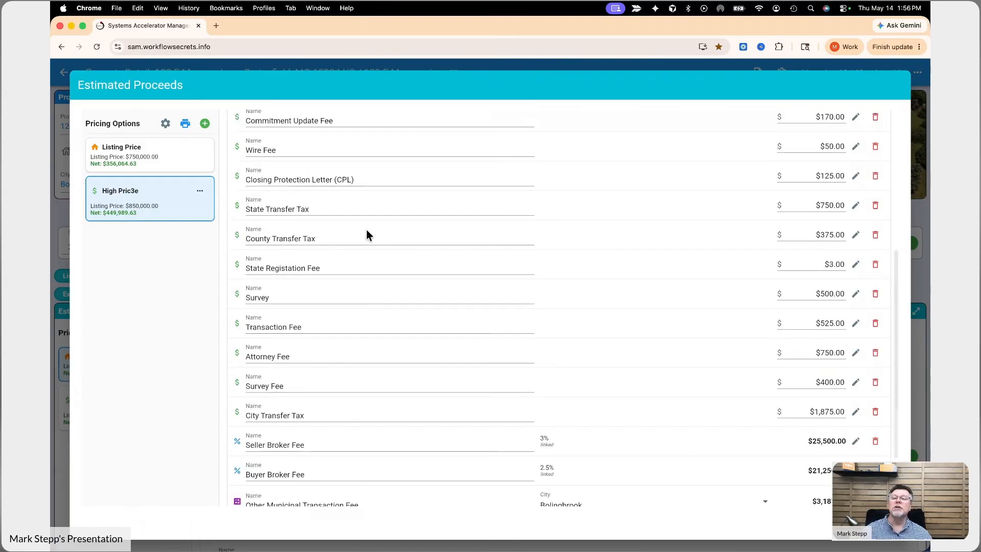
scroll(367, 232, "up", 5)
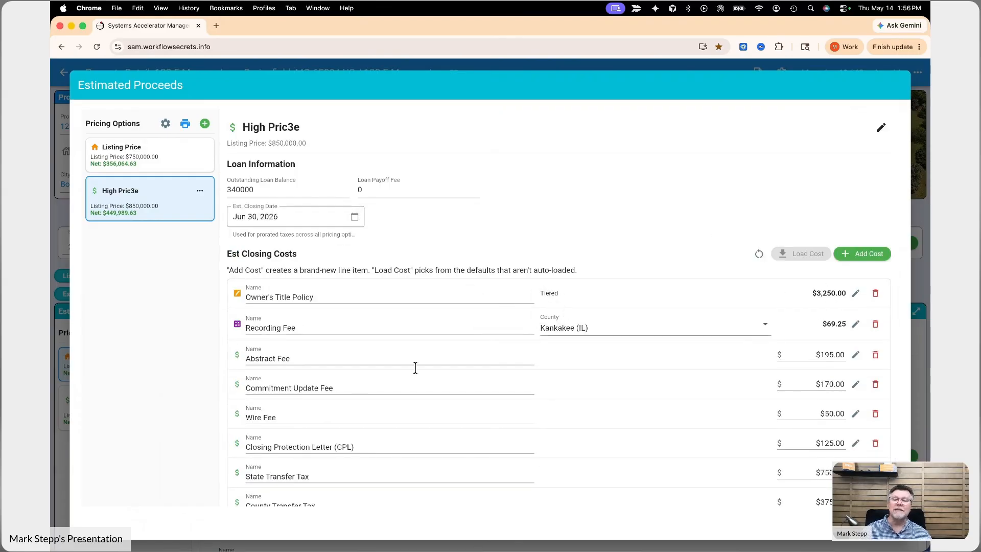
scroll(465, 418, "down", 5)
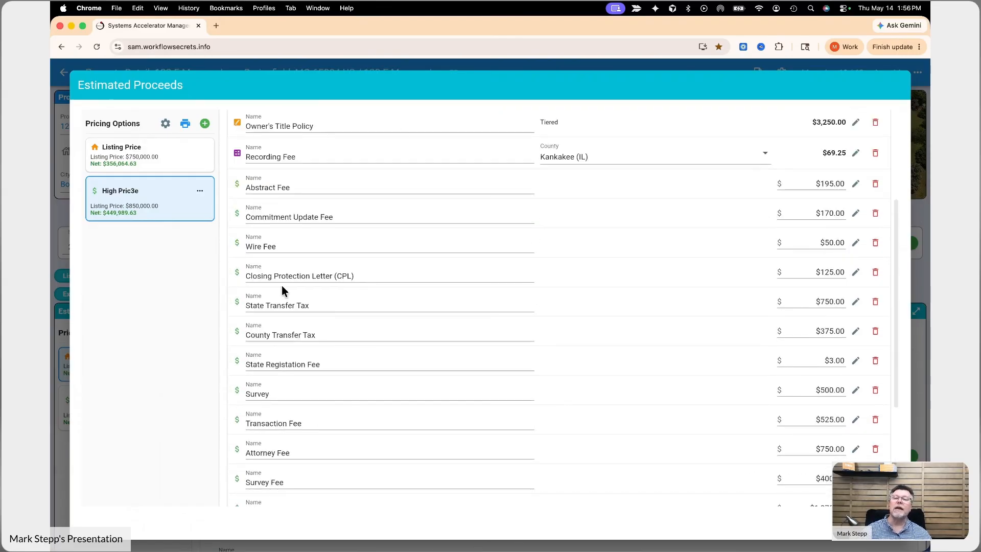
left_click(184, 167)
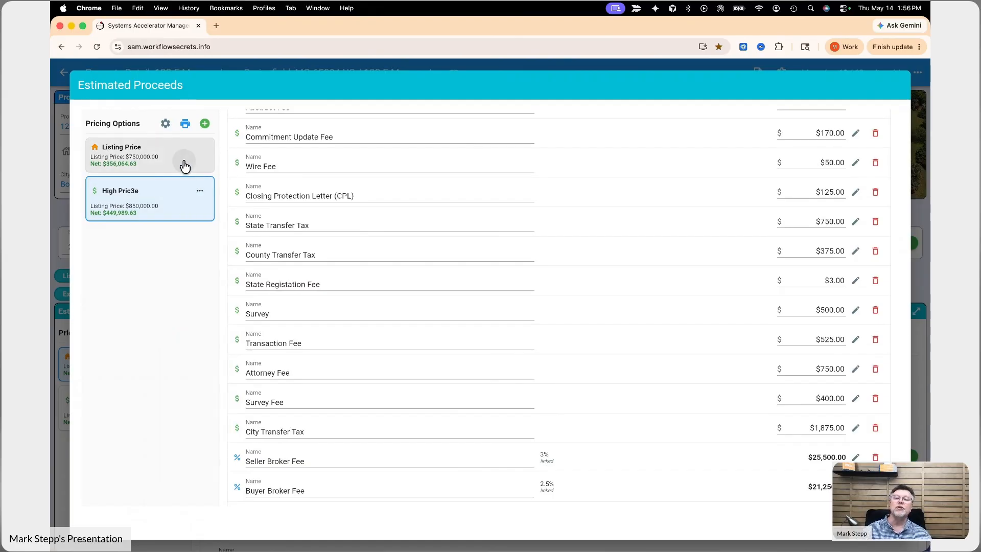
scroll(378, 425, "down", 2)
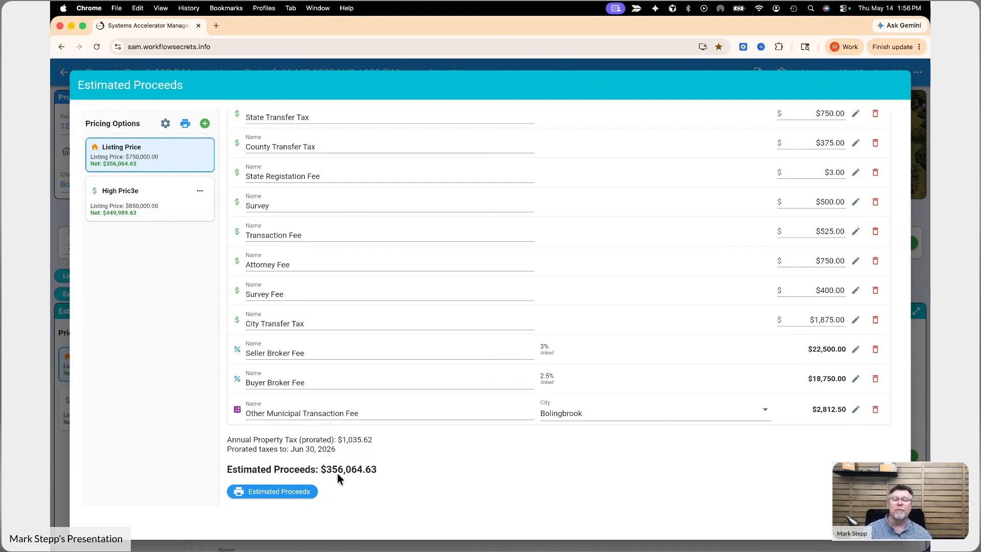
scroll(335, 474, "up", 1)
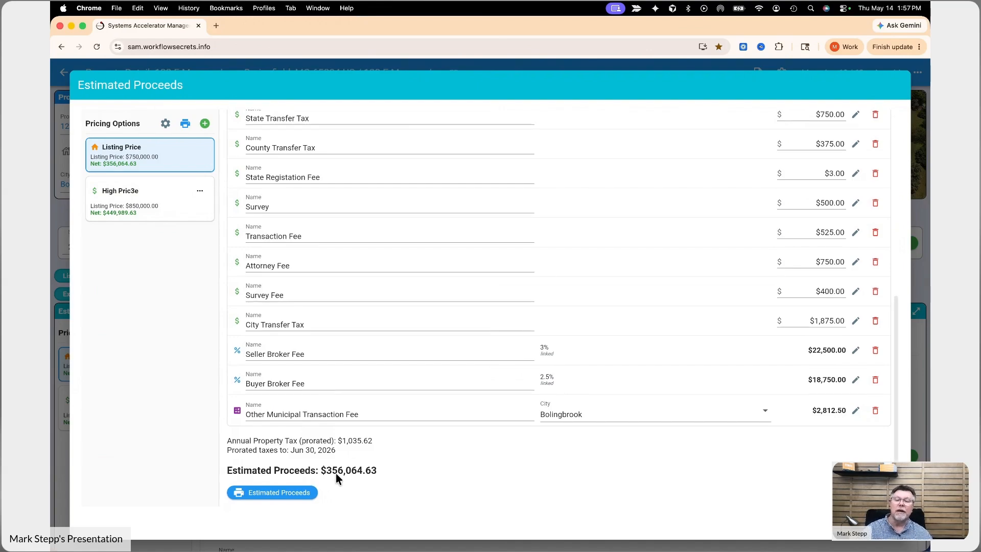
left_click(143, 207)
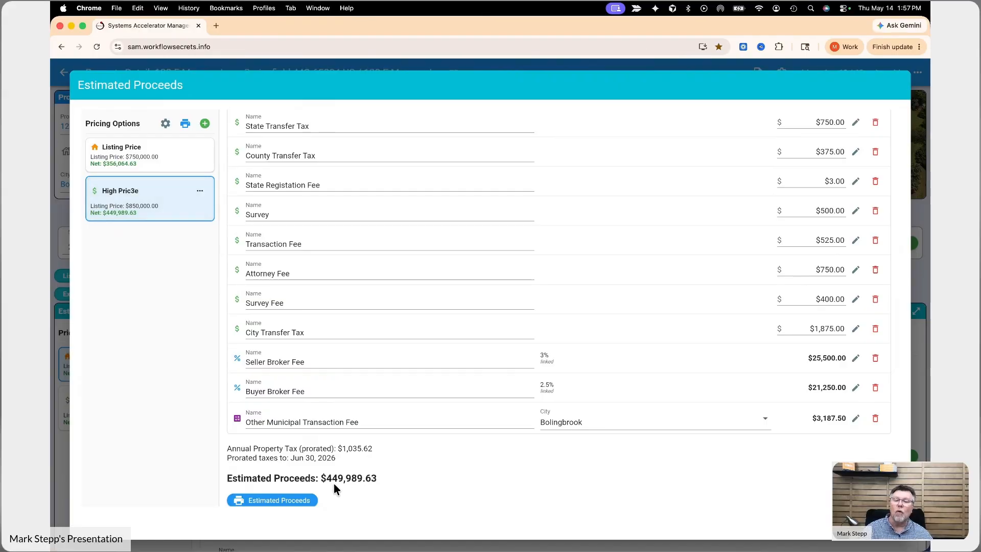
scroll(337, 483, "down", 1)
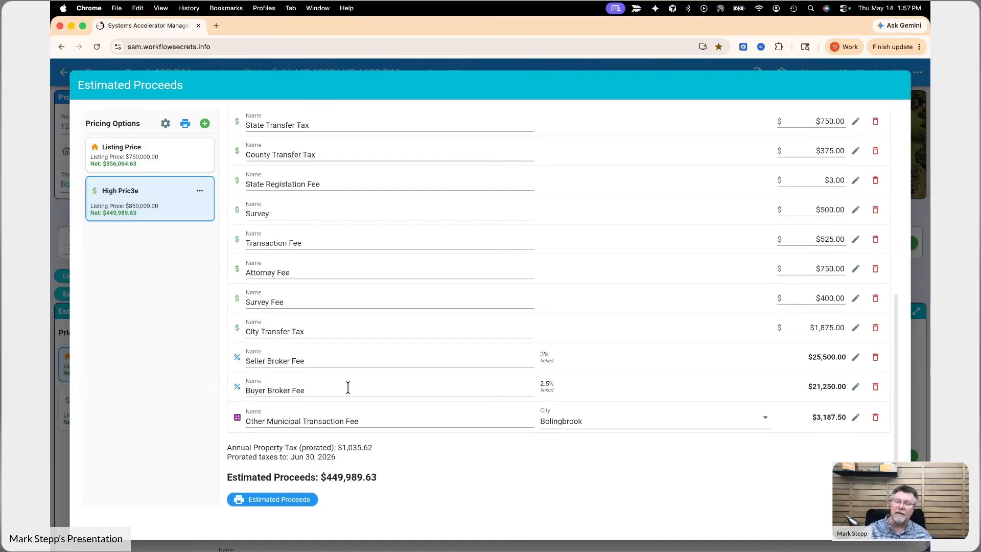
scroll(381, 491, "down", 1)
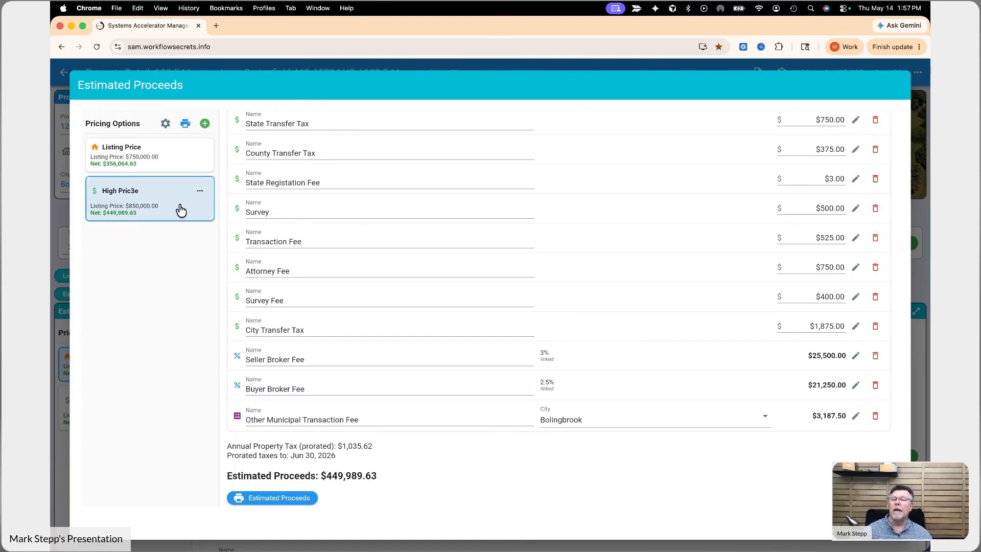
Add a pricing option named "Lower" with a listing price of $700000.
left_click(204, 126)
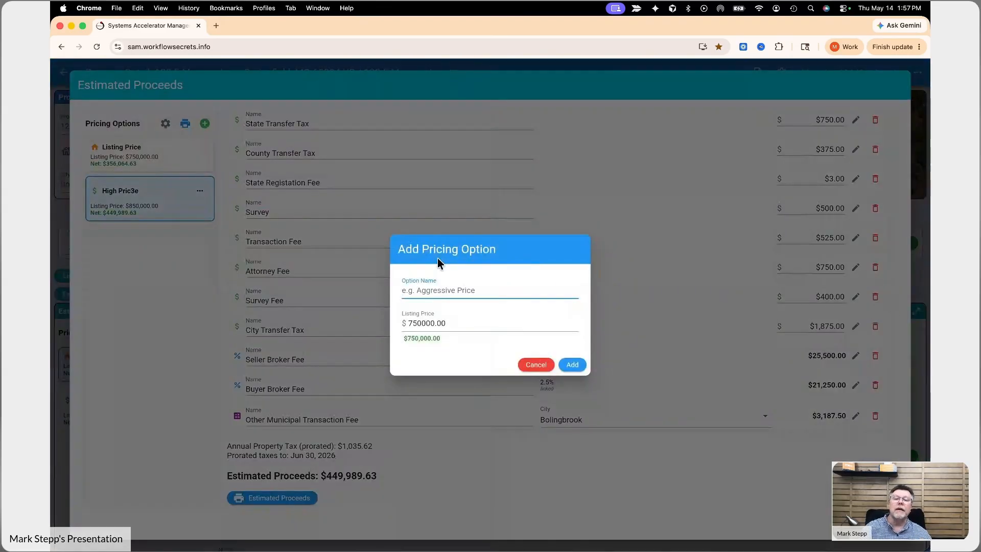
type("Lower")
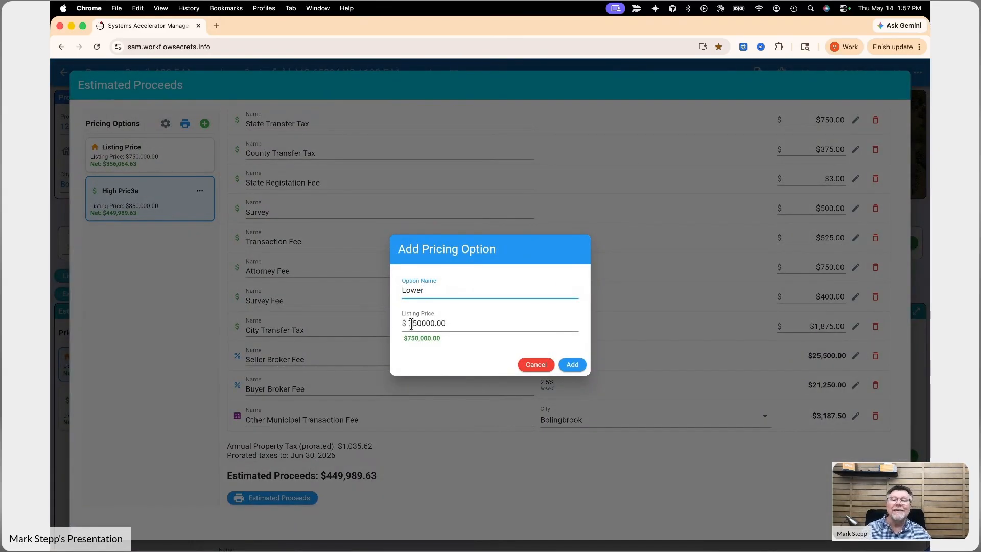
left_click(422, 324)
key("BackSpace")
type("0")
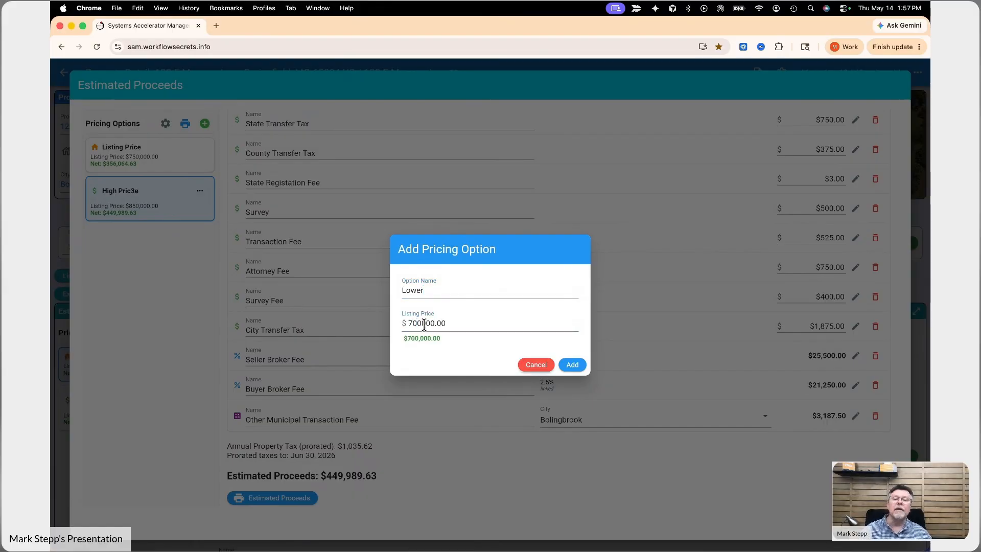
left_click(575, 366)
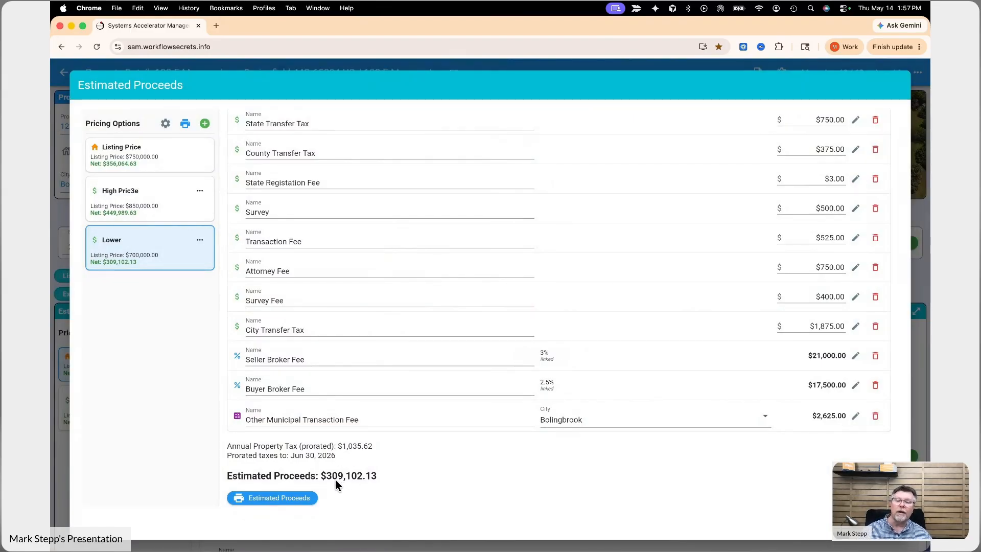
Switch among the three pricing options to compare their estimated proceeds, finishing on the Lower option.
left_click(178, 210)
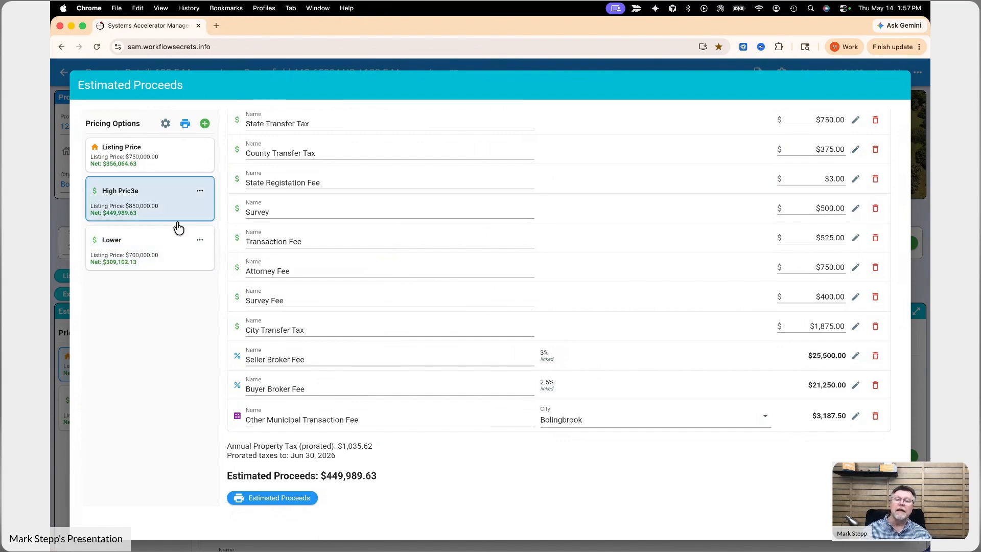
left_click(178, 251)
left_click(164, 155)
left_click(161, 242)
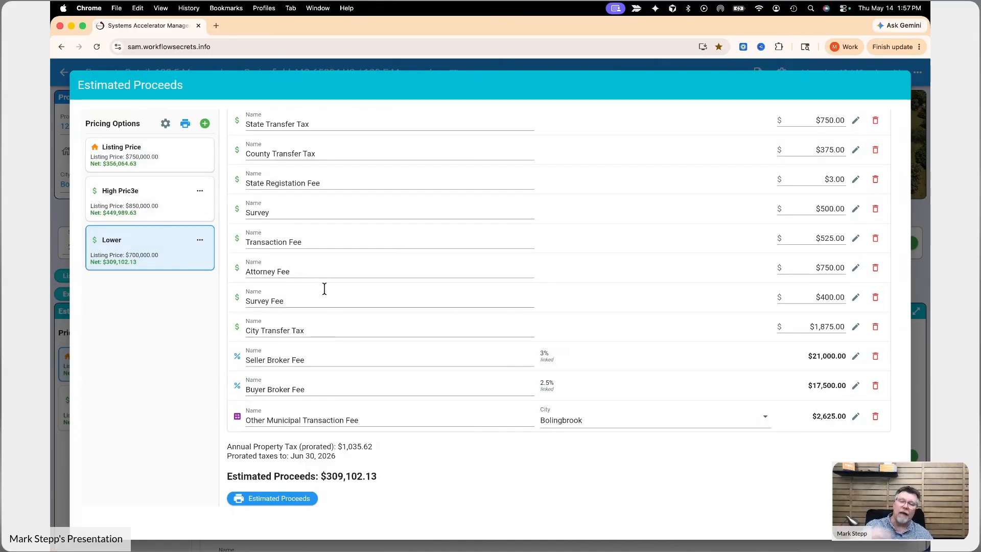
Generate the printable net sheet for all pricing options and review each option's costs, proceeds chart, disclaimer and signature lines.
left_click(185, 123)
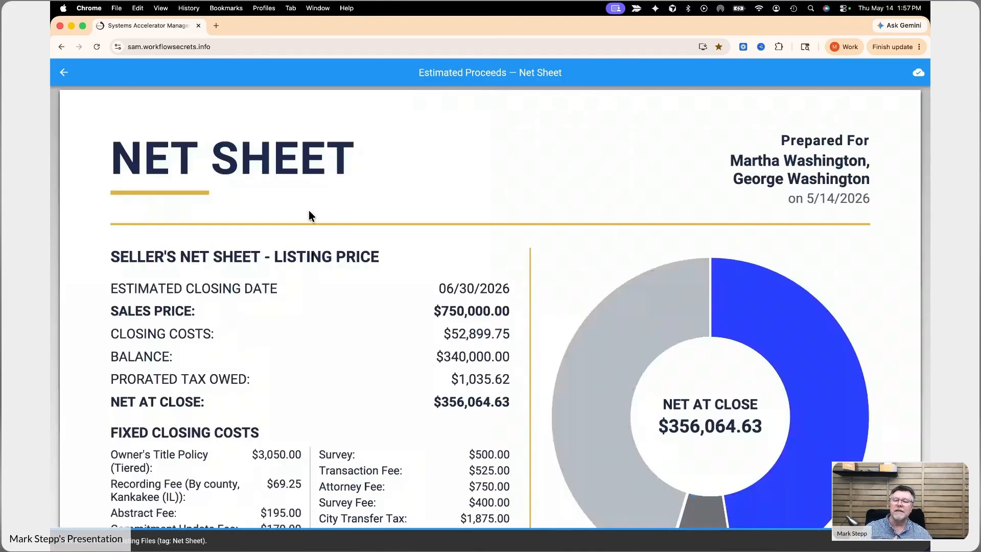
scroll(318, 212, "down", 3)
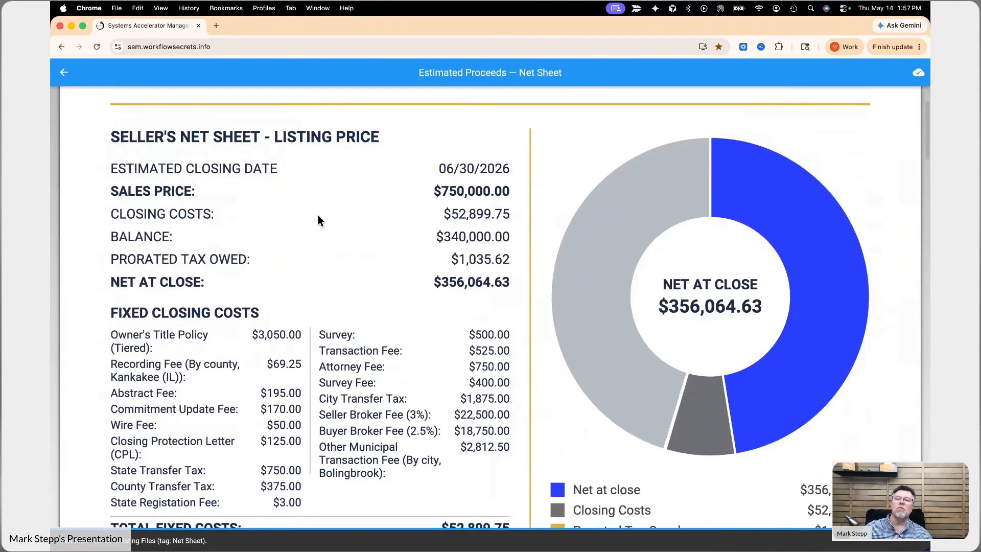
scroll(318, 215, "down", 9)
scroll(317, 218, "down", 10)
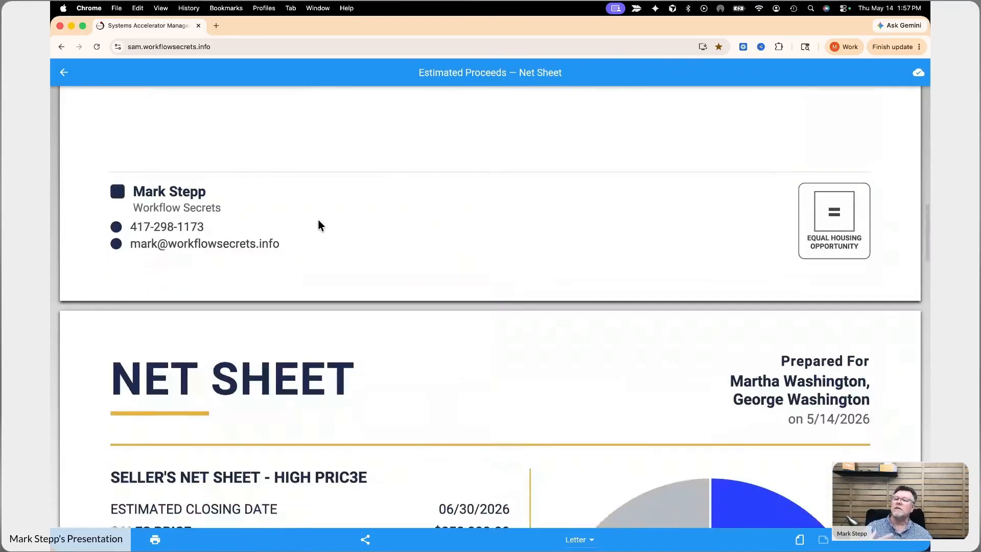
scroll(319, 221, "down", 8)
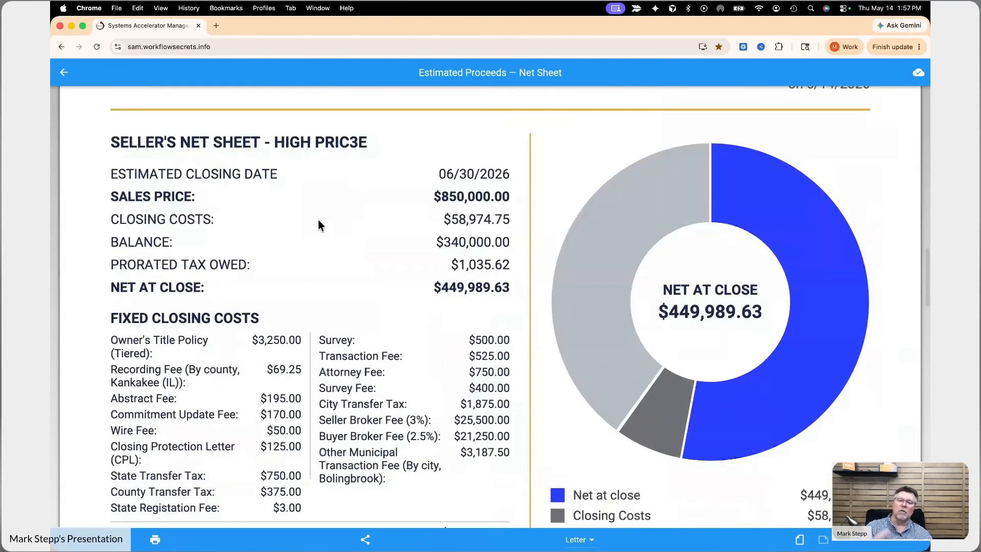
scroll(318, 219, "down", 12)
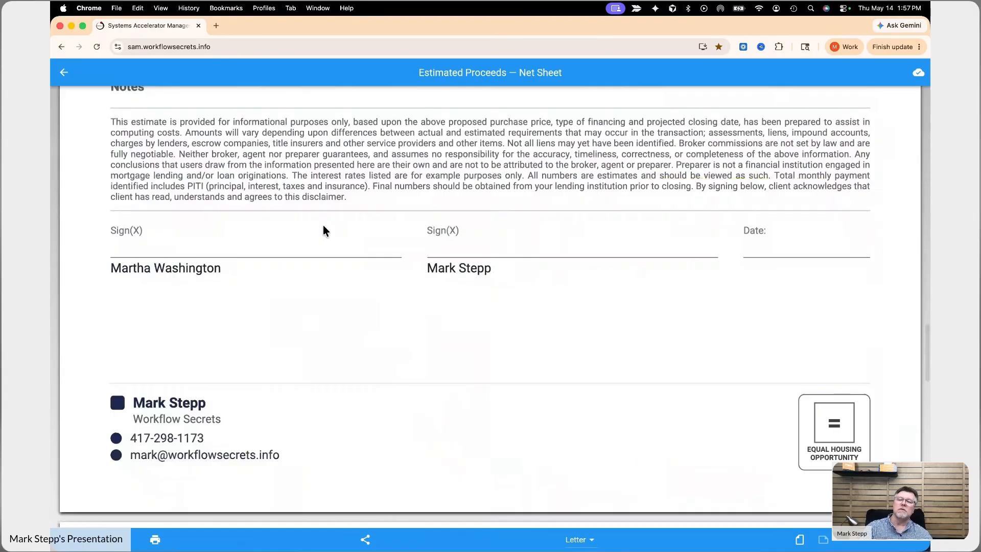
scroll(323, 225, "down", 16)
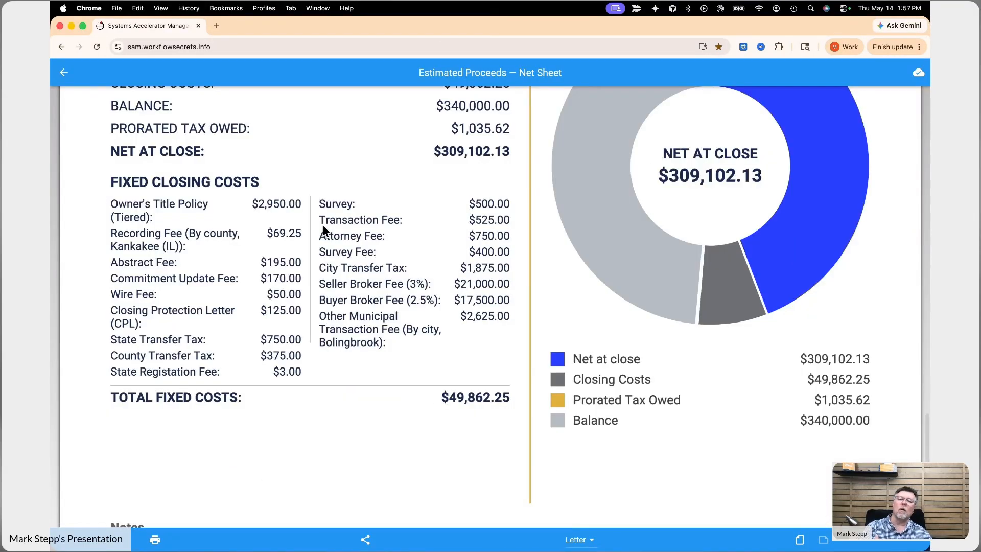
scroll(323, 226, "down", 6)
scroll(404, 235, "down", 5)
scroll(401, 239, "up", 3)
scroll(400, 238, "up", 20)
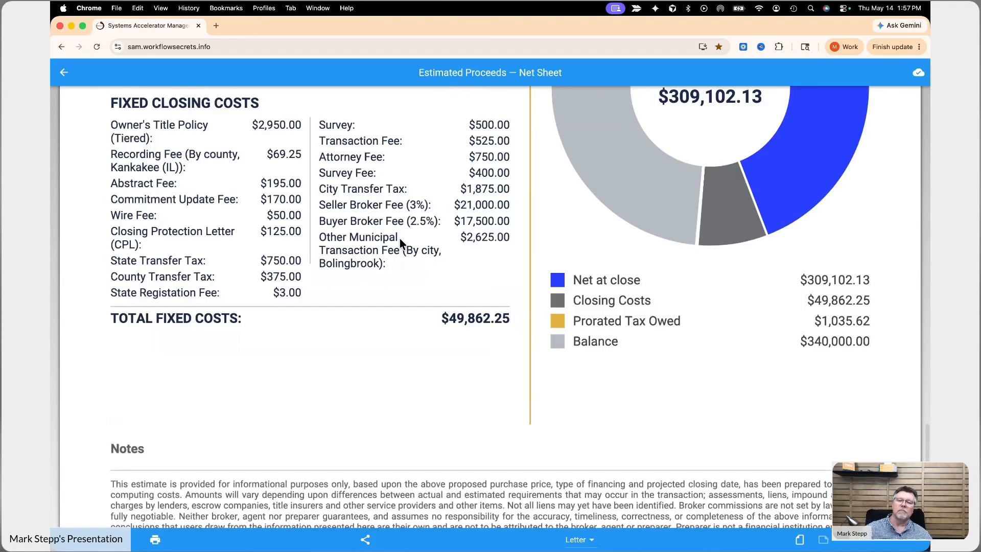
Review the remaining pages of the seller's net sheet, then return to the listing's property detail.
scroll(398, 238, "down", 20)
scroll(397, 238, "up", 9)
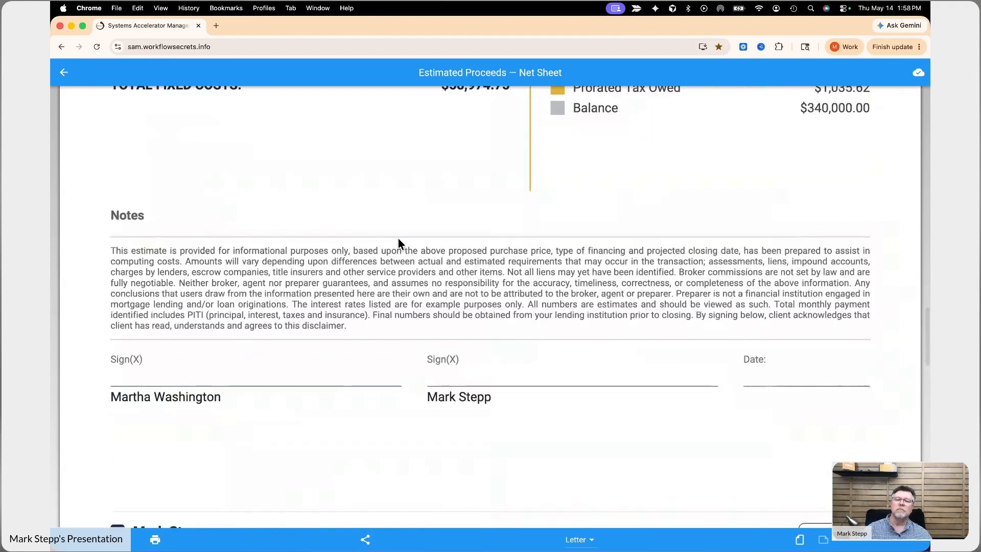
scroll(397, 239, "up", 3)
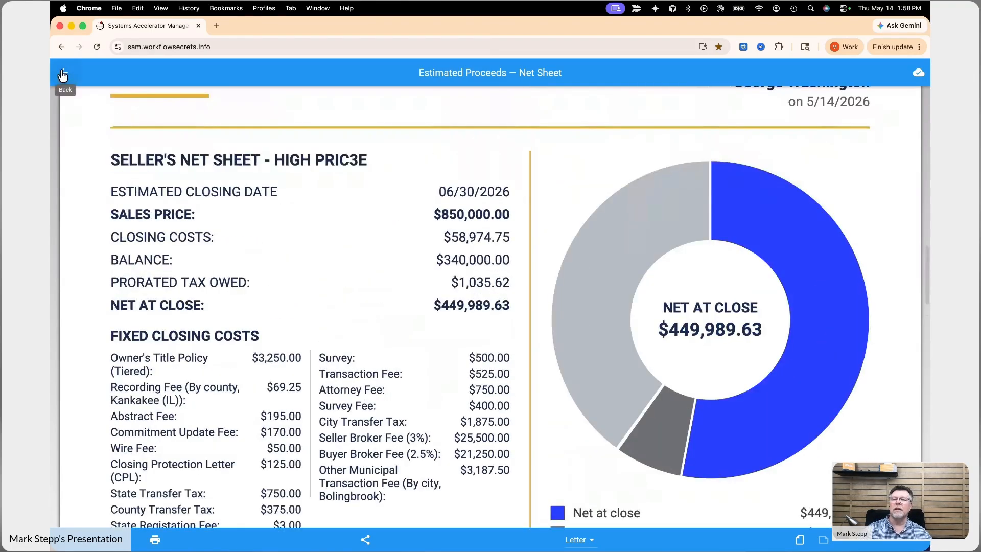
left_click(63, 76)
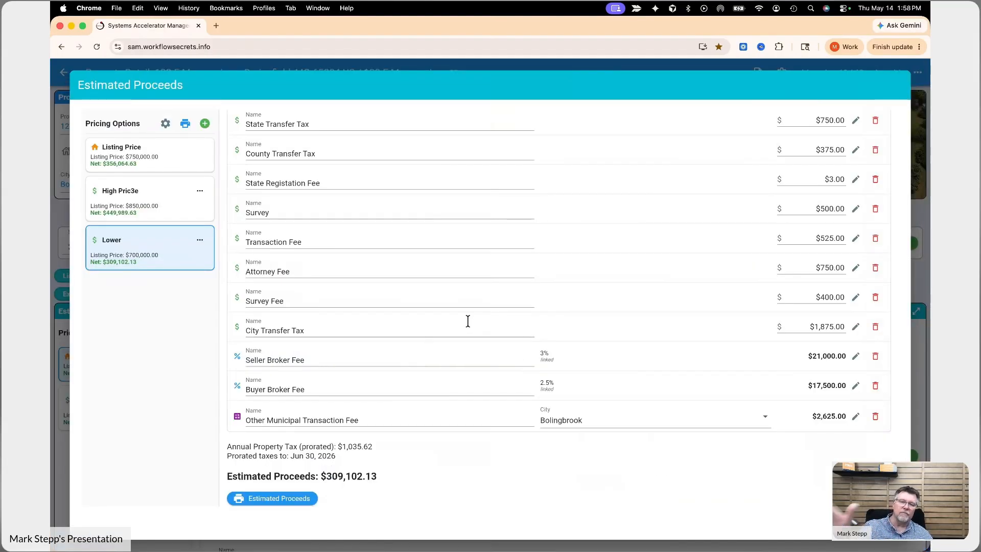
scroll(443, 326, "up", 7)
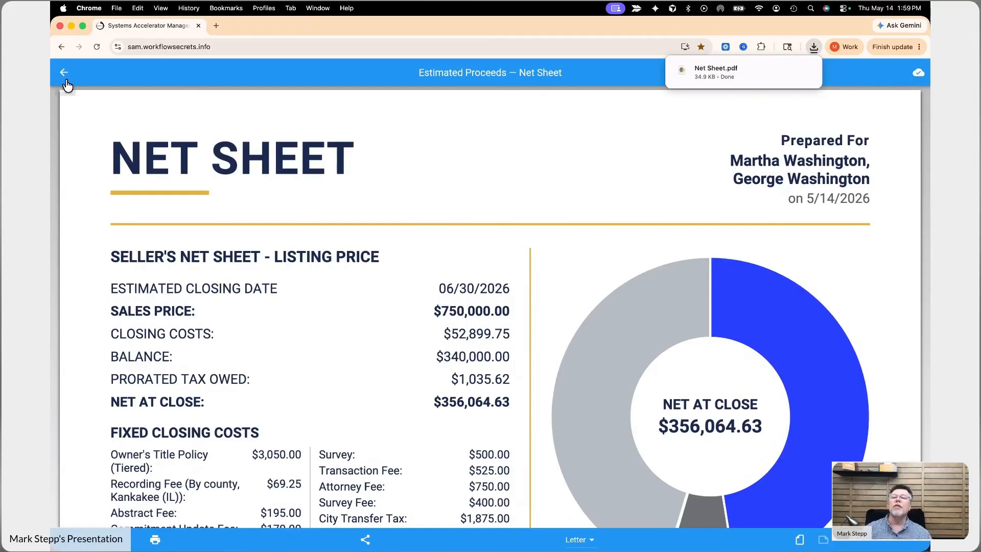
left_click(65, 74)
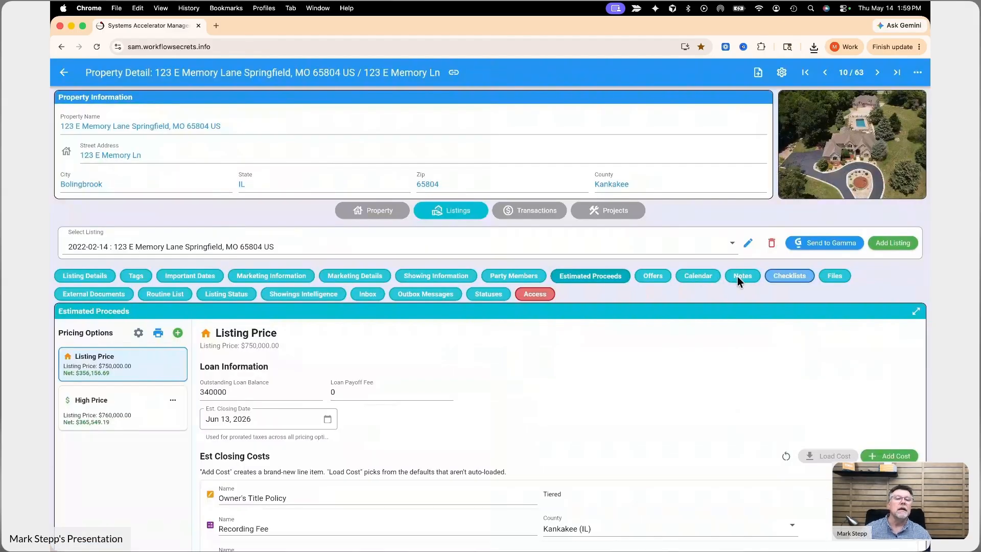
View the version history of Net Sheet.pdf in the listing's files, then close it.
left_click(836, 277)
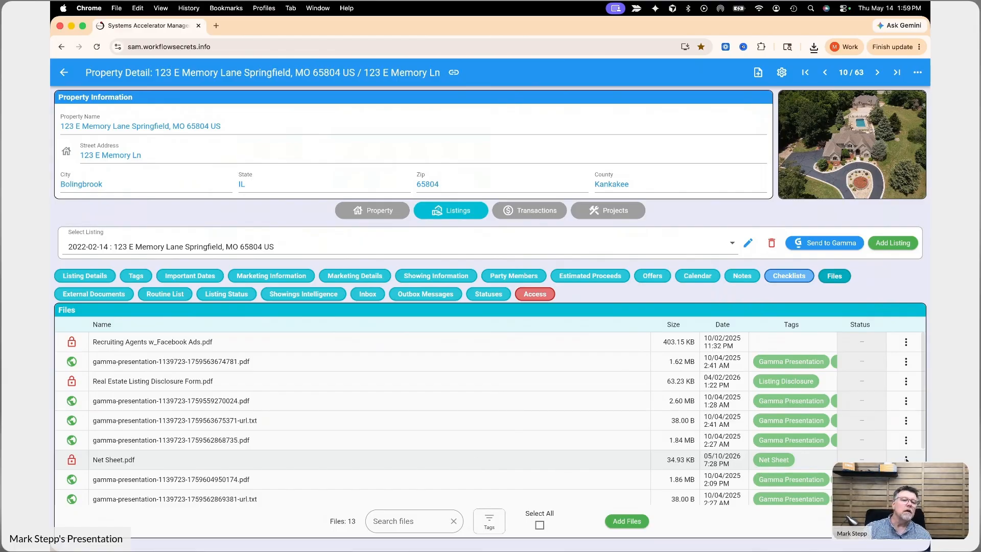
left_click(906, 460)
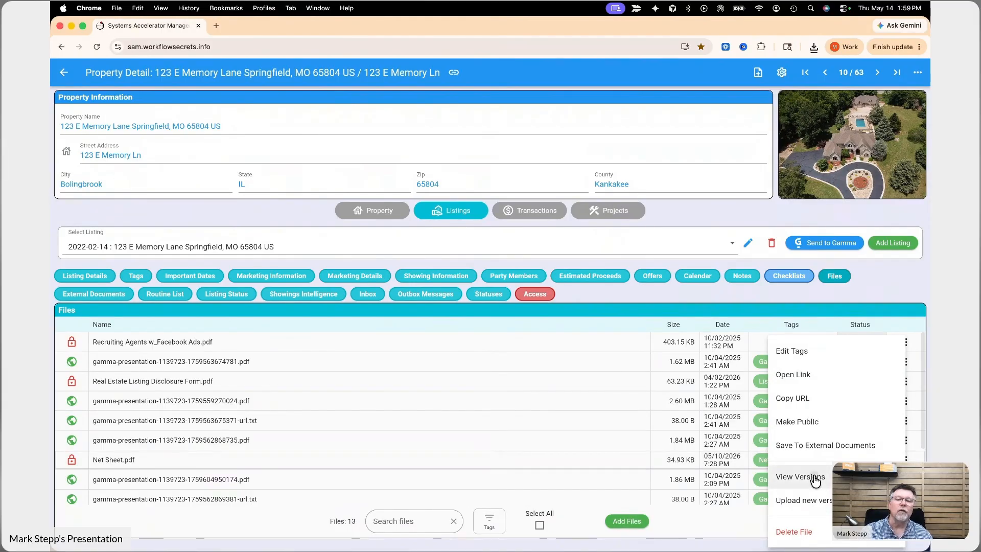
left_click(778, 474)
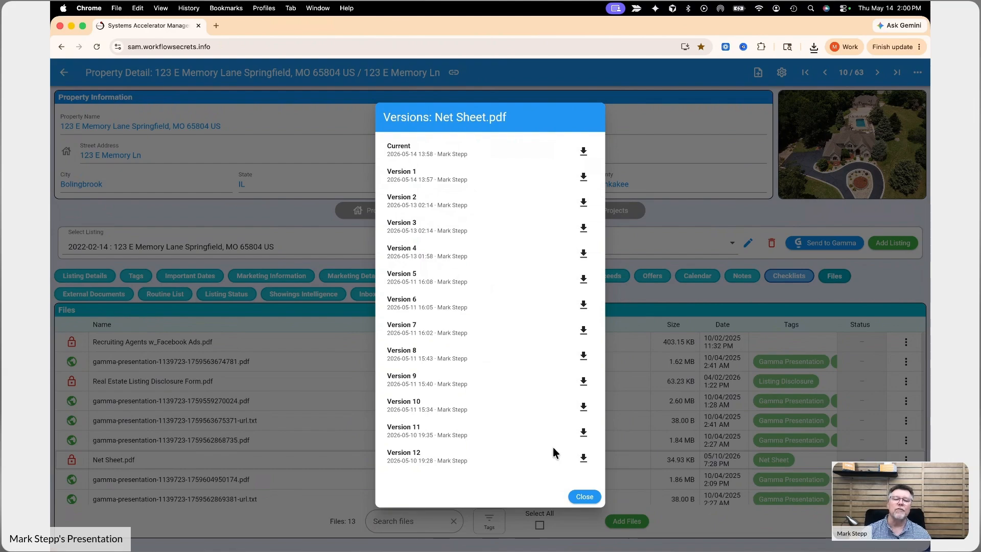
left_click(585, 497)
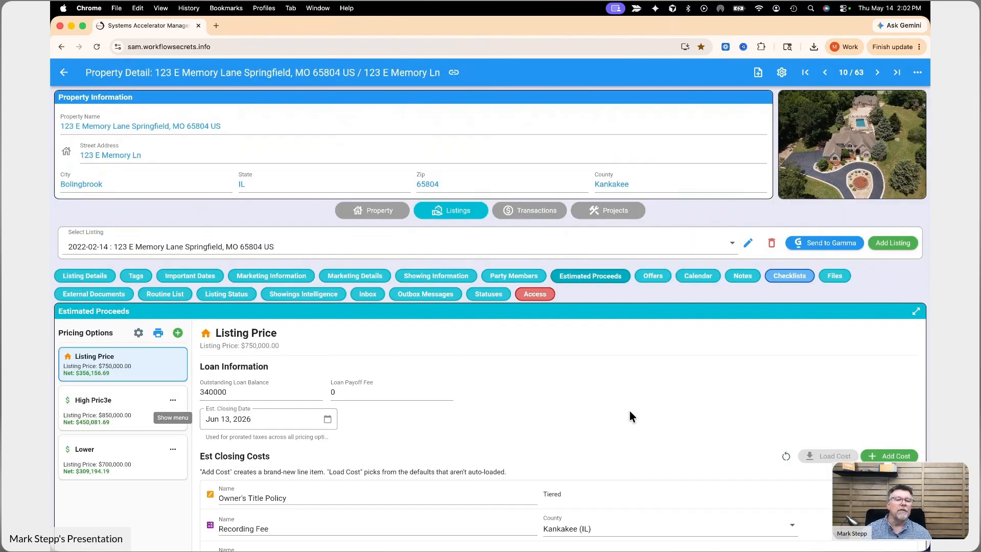
Add a default closing cost named "My EXTRA SUPER TAX" with a fixed amount of $1000 in the Estimated Proceeds setup.
scroll(630, 416, "down", 3)
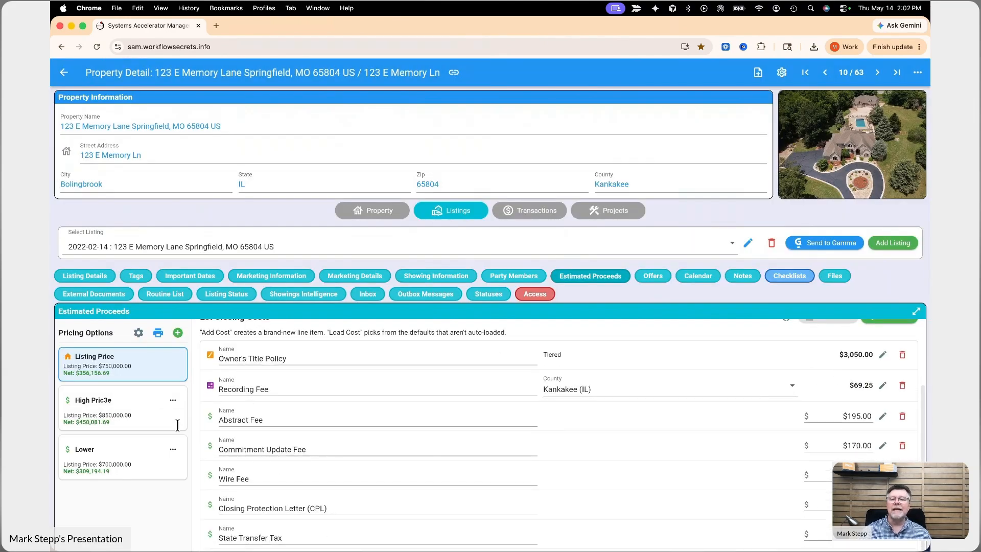
left_click(139, 334)
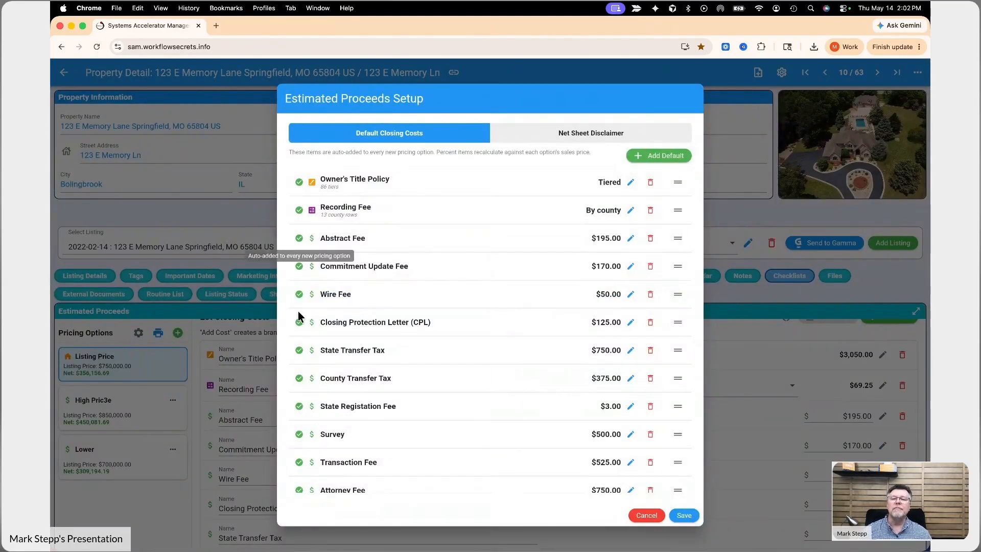
scroll(299, 406, "down", 3)
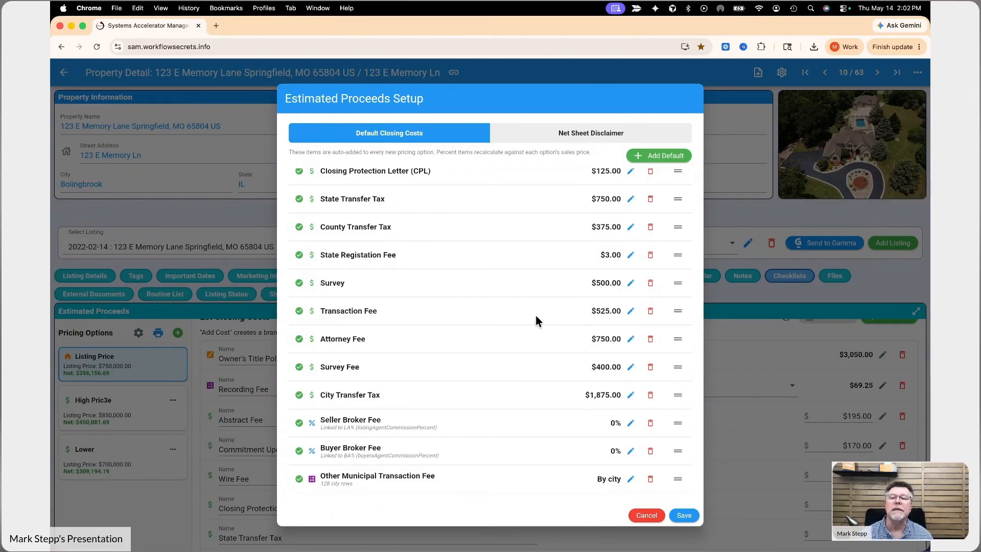
left_click(659, 159)
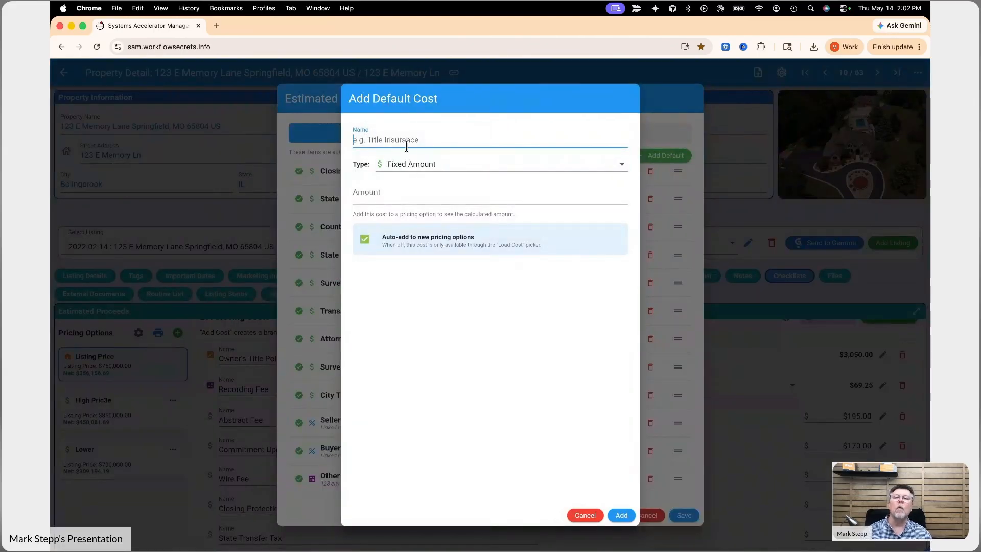
type("My EXTRA SUPER TAX")
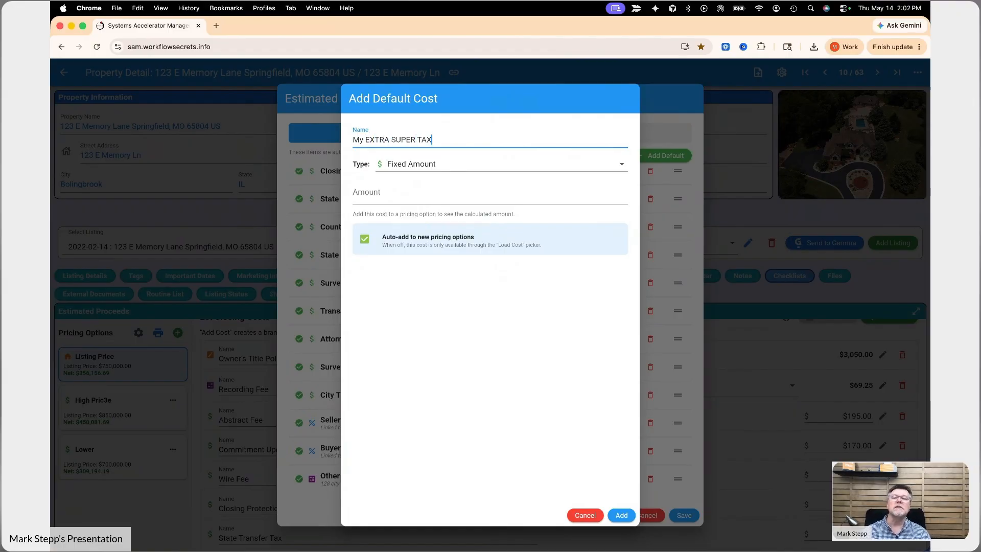
left_click(407, 192)
type("10009")
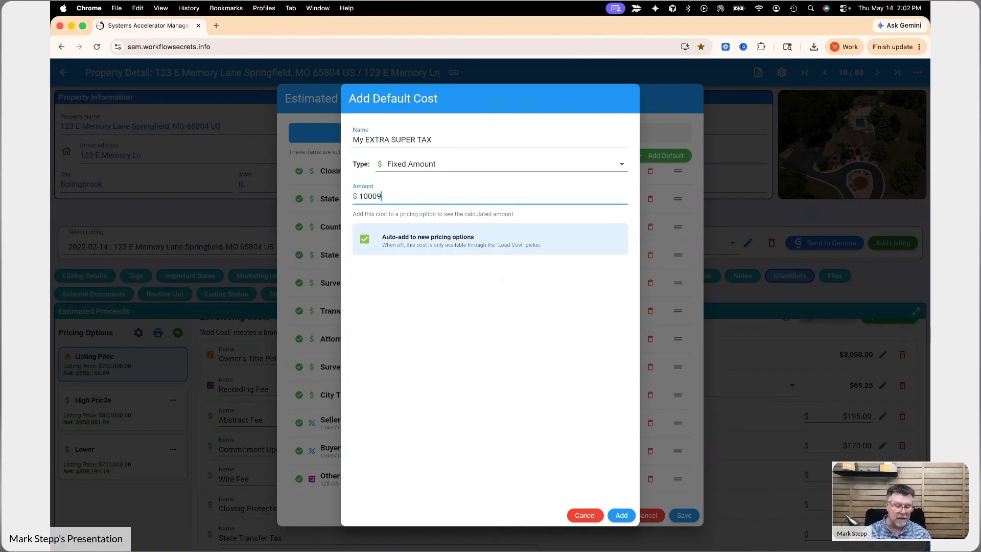
key("BackSpace")
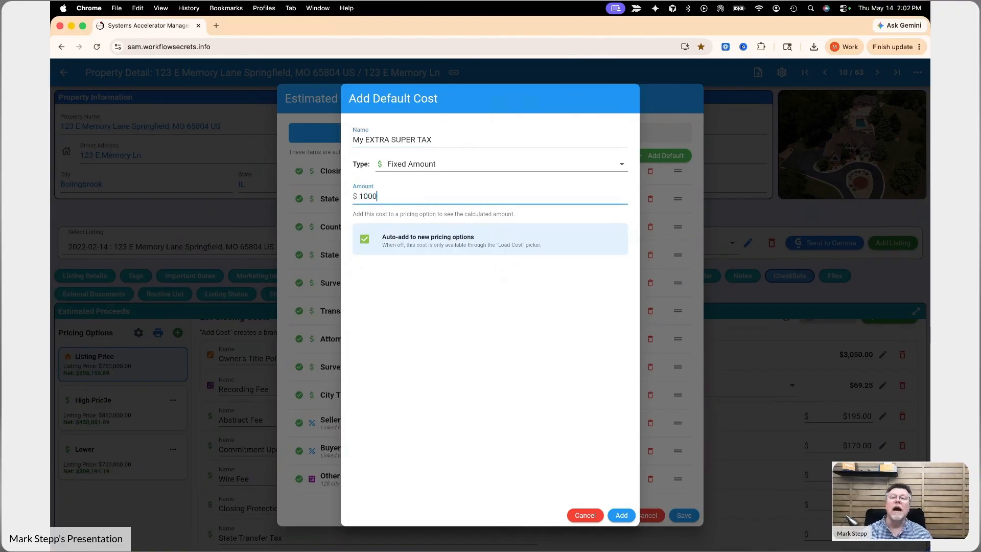
left_click(622, 517)
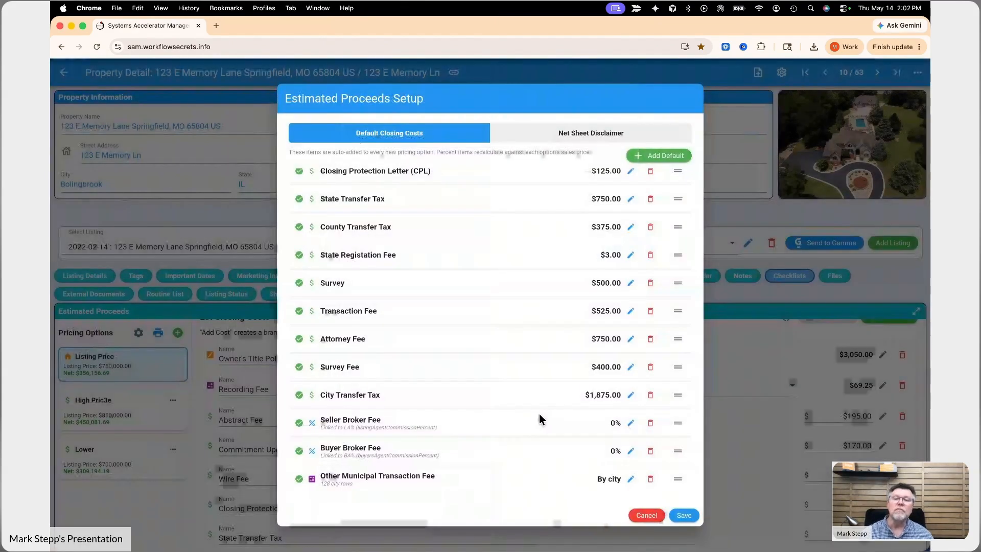
scroll(472, 398, "down", 2)
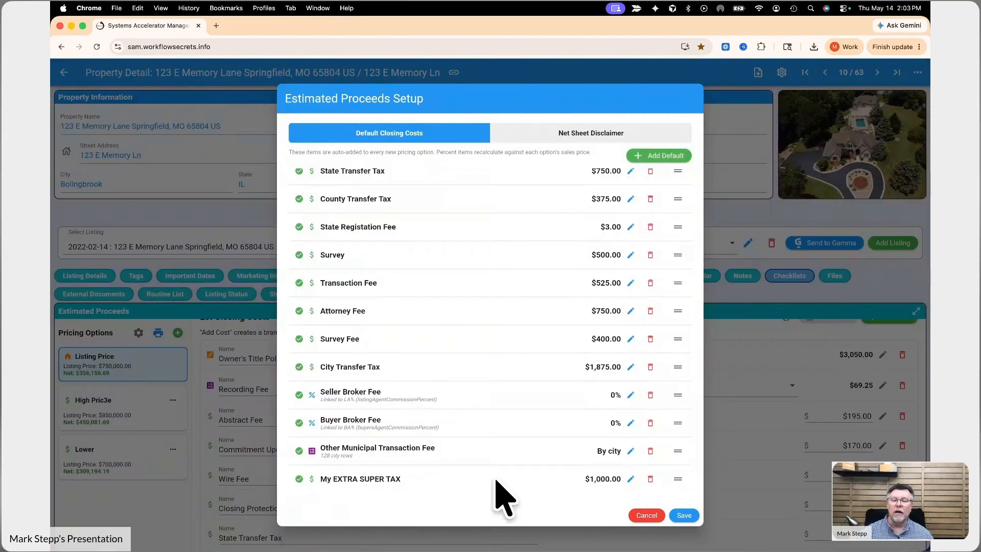
Turn off auto-adding to new pricing options for the My EXTRA SUPER TAX default and save the setup.
left_click(630, 481)
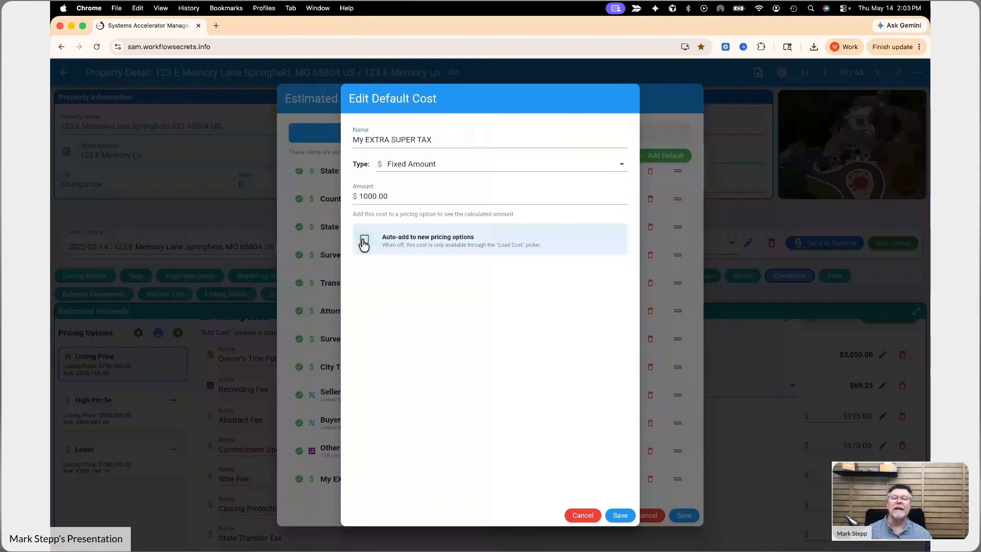
left_click(620, 517)
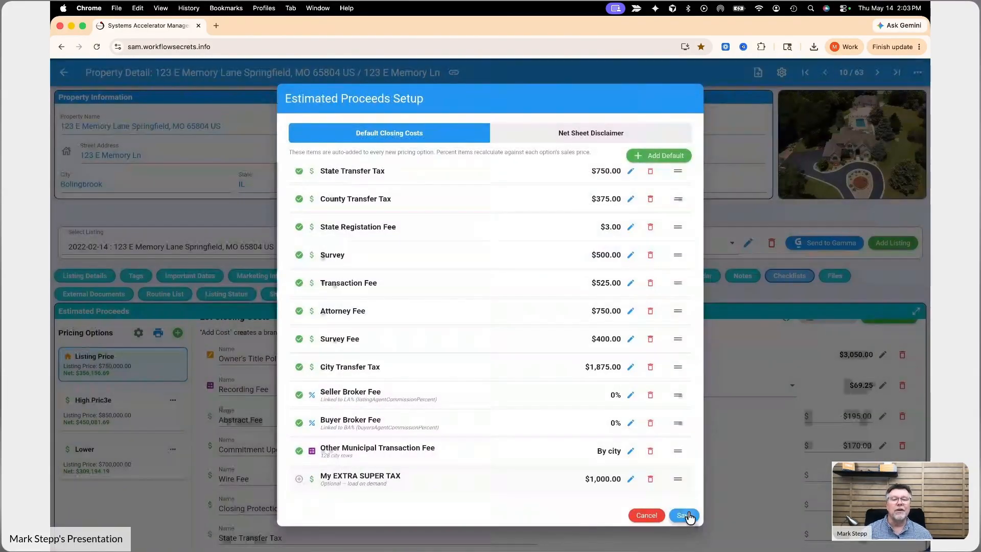
left_click(685, 516)
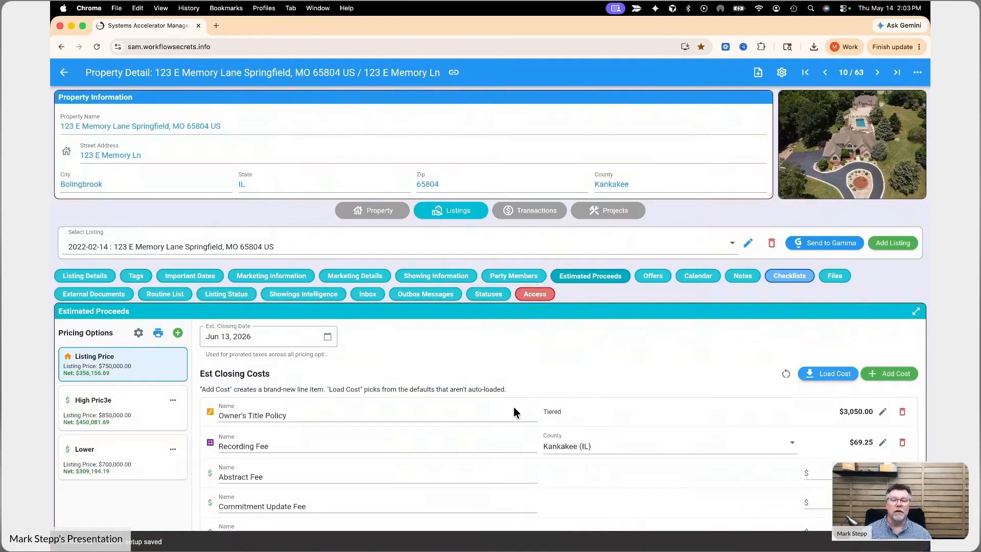
Reload the default closing costs in the Listing Price option and add the optional My EXTRA SUPER TAX cost from the defaults.
left_click(786, 374)
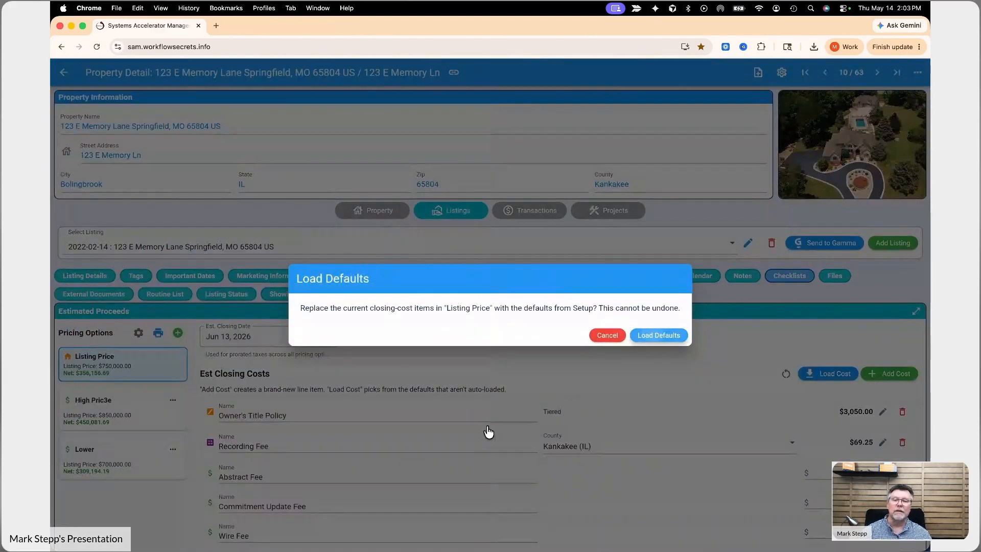
key("Return")
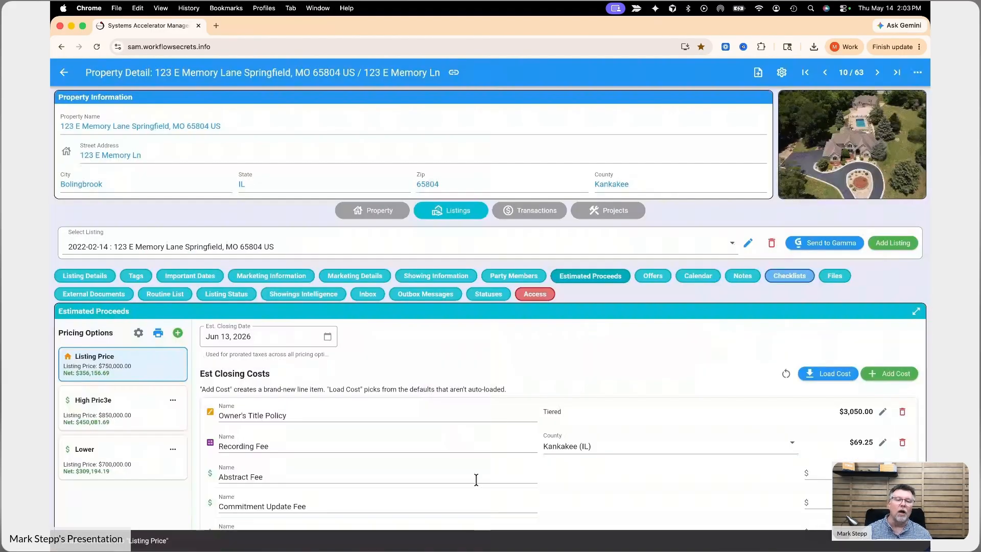
left_click(826, 379)
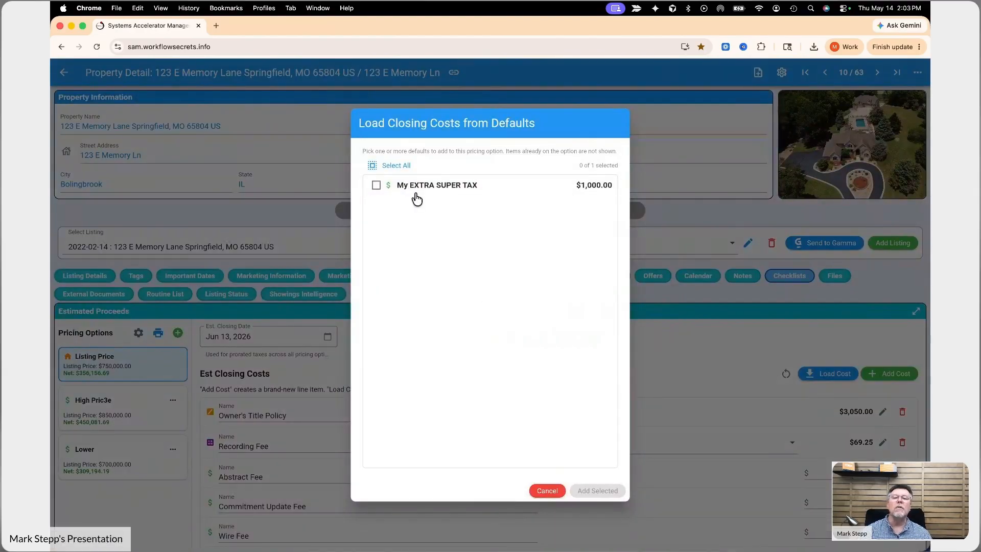
left_click(377, 187)
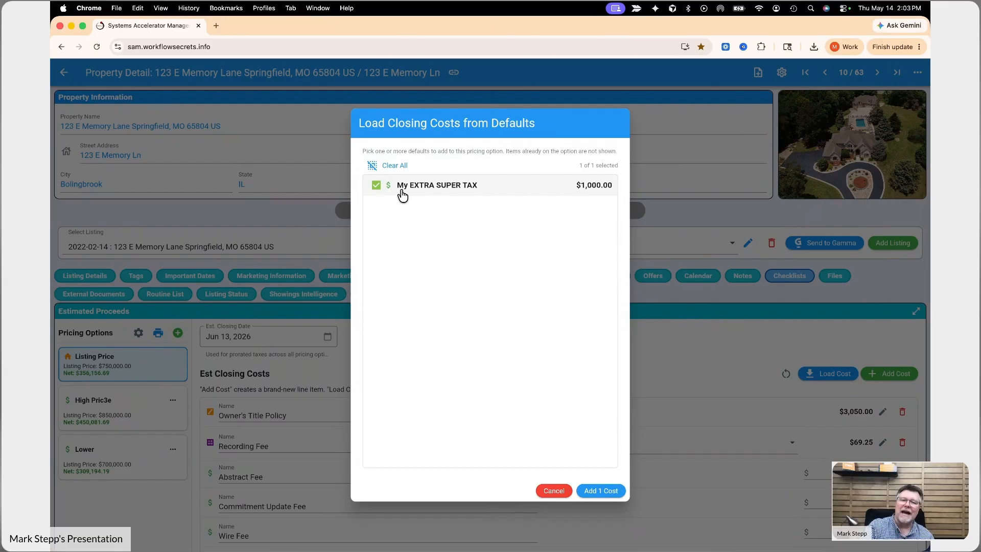
left_click(597, 490)
scroll(593, 440, "down", 10)
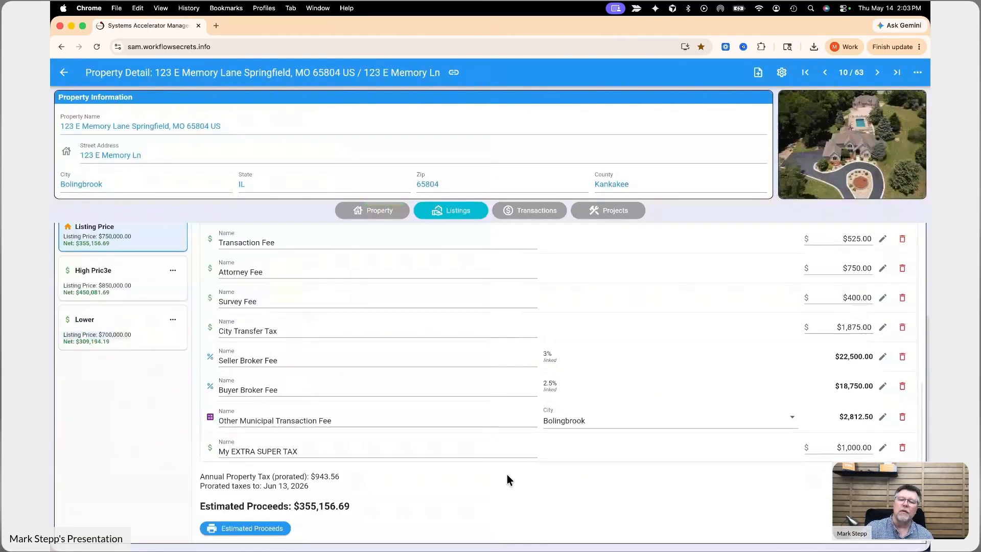